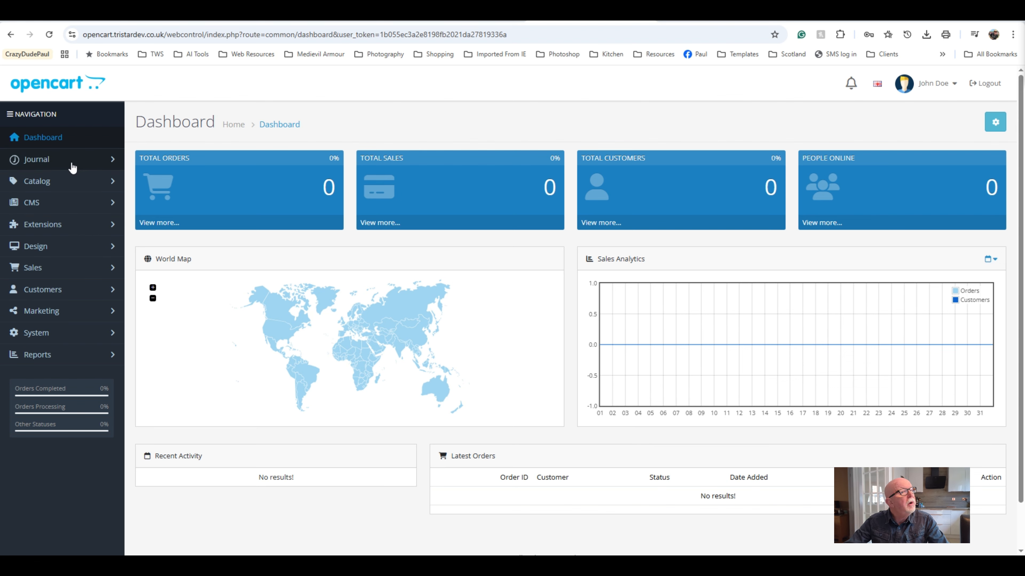
Step: Open the catalog's category list and start adding a new category
{"action": "left_click", "coordinate": [66, 192]}
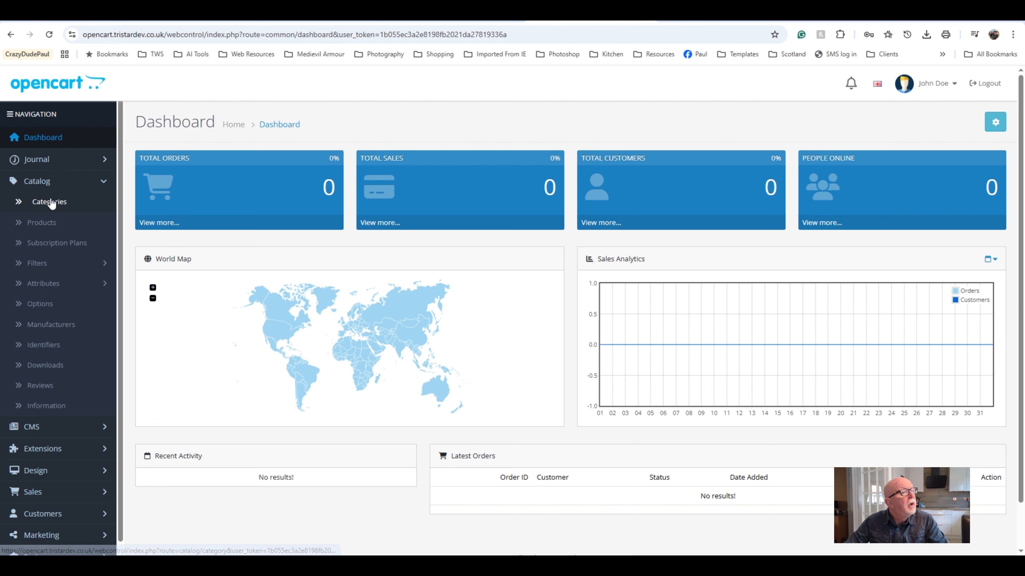
{"action": "left_click", "coordinate": [56, 206]}
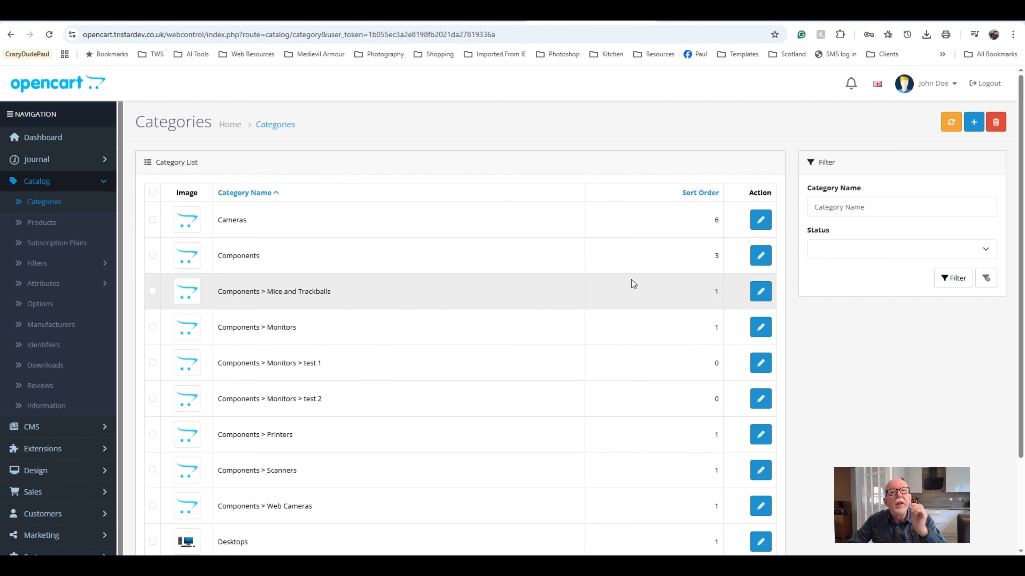
{"action": "scroll", "coordinate": [488, 243], "scroll_direction": "down", "scroll_amount": 4}
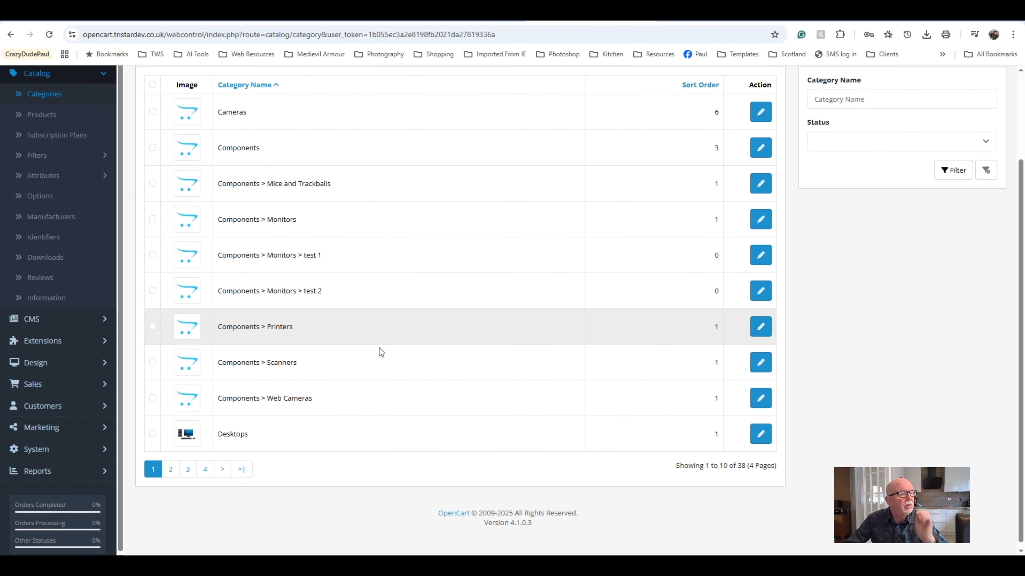
{"action": "scroll", "coordinate": [343, 396], "scroll_direction": "up", "scroll_amount": 4}
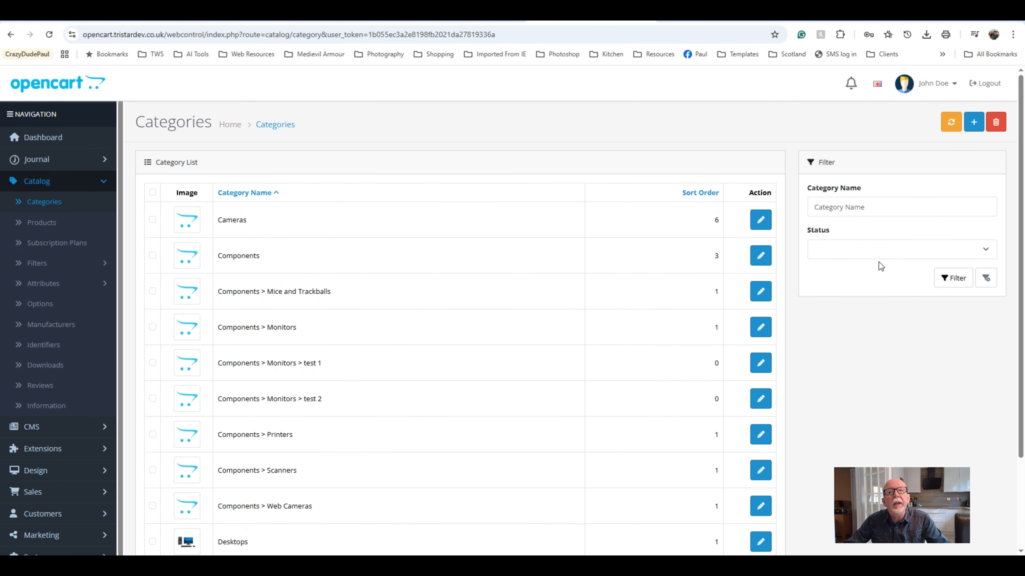
{"action": "left_click", "coordinate": [973, 121]}
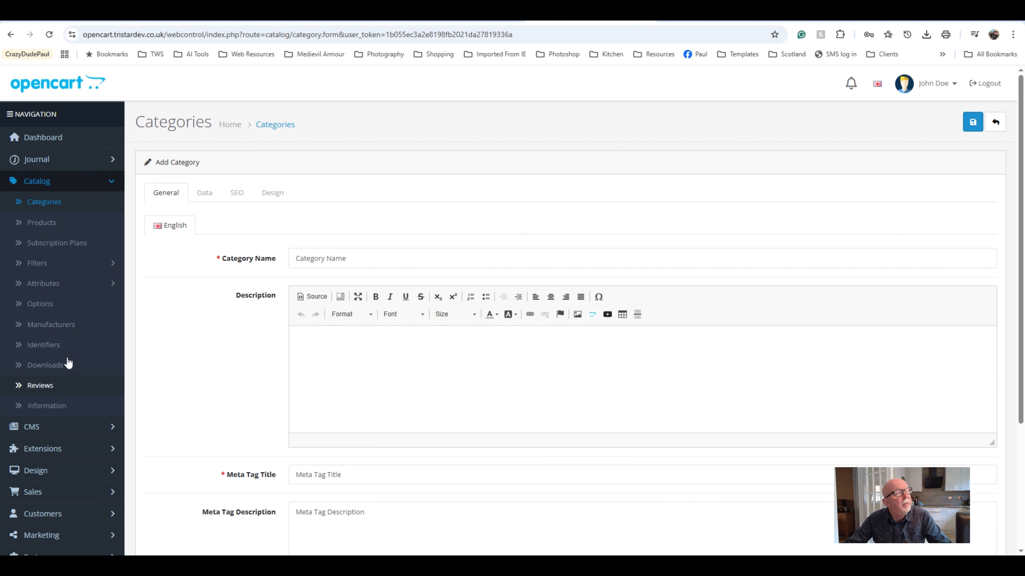
Step: Enter "Games" as the name of the new category
{"action": "left_click", "coordinate": [348, 252]}
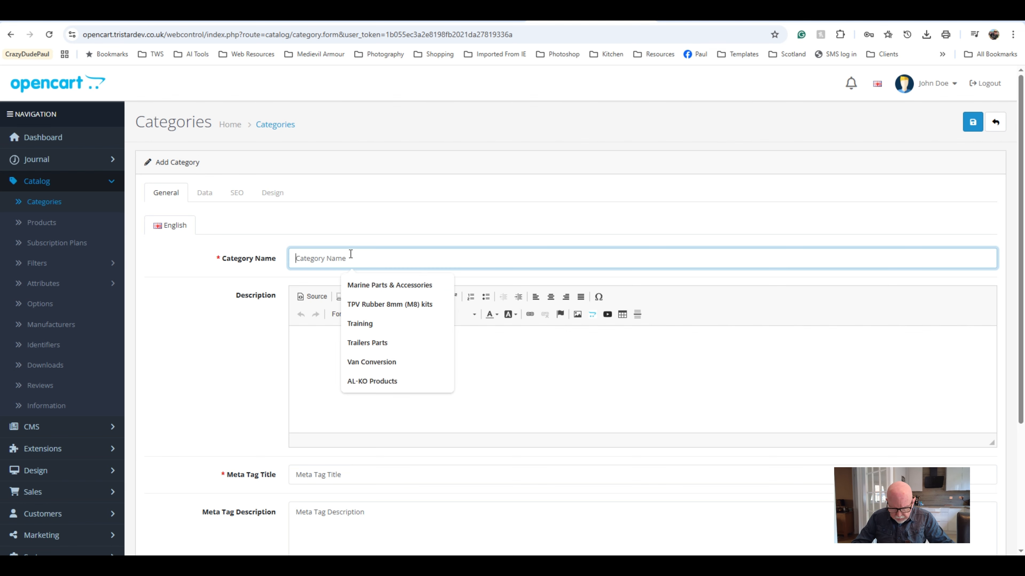
{"action": "type", "text": "Games"}
{"action": "left_click", "coordinate": [358, 285]}
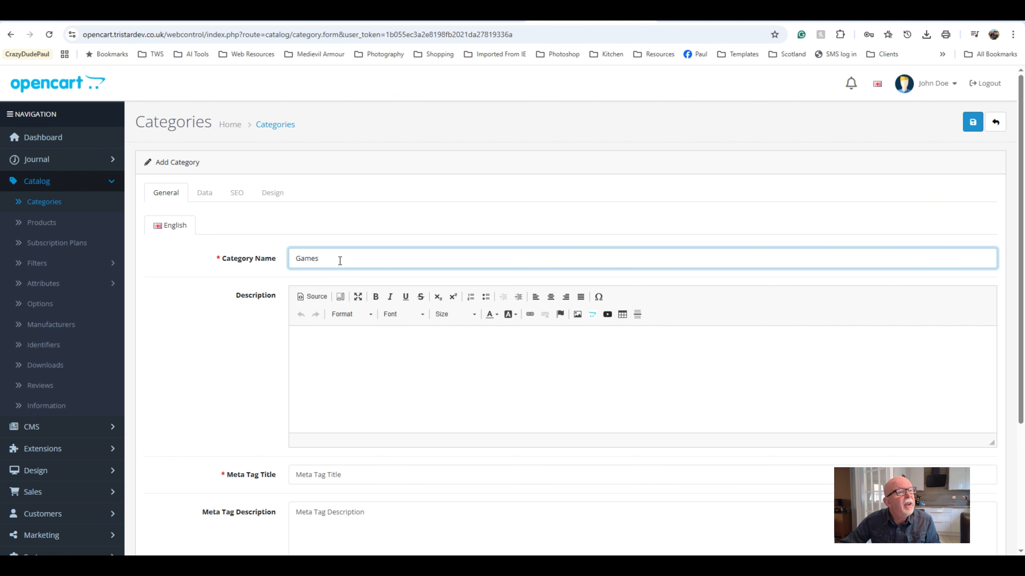
Step: Copy the category name "Games" into the meta tag title and the meta tag description
{"action": "left_click_drag", "start_coordinate": [339, 258], "coordinate": [264, 259]}
{"action": "key", "text": "ctrl+c"}
{"action": "scroll", "coordinate": [336, 345], "scroll_direction": "down", "scroll_amount": 4}
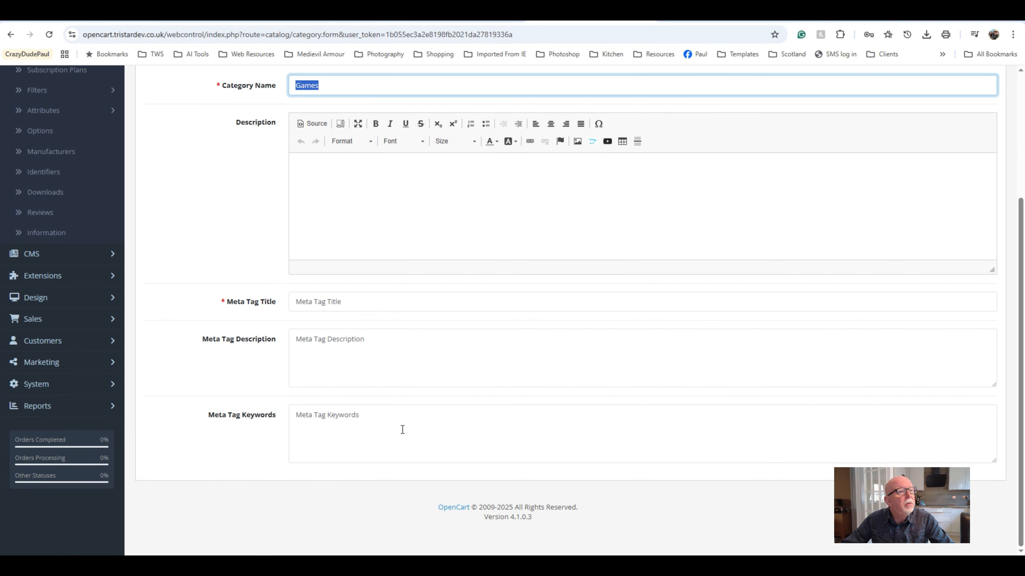
{"action": "left_click", "coordinate": [335, 301]}
{"action": "key", "text": "ctrl+v"}
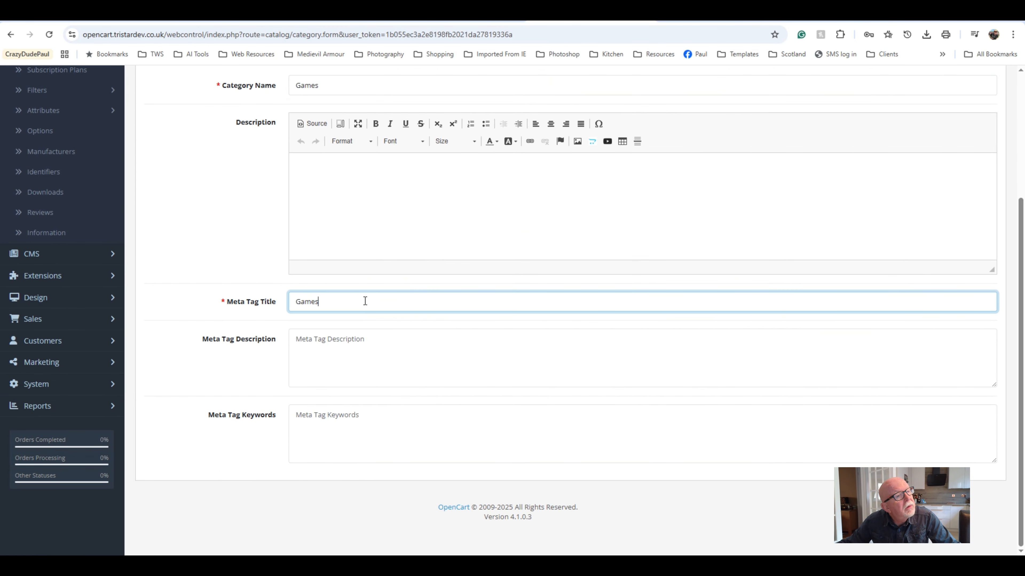
{"action": "left_click", "coordinate": [405, 346]}
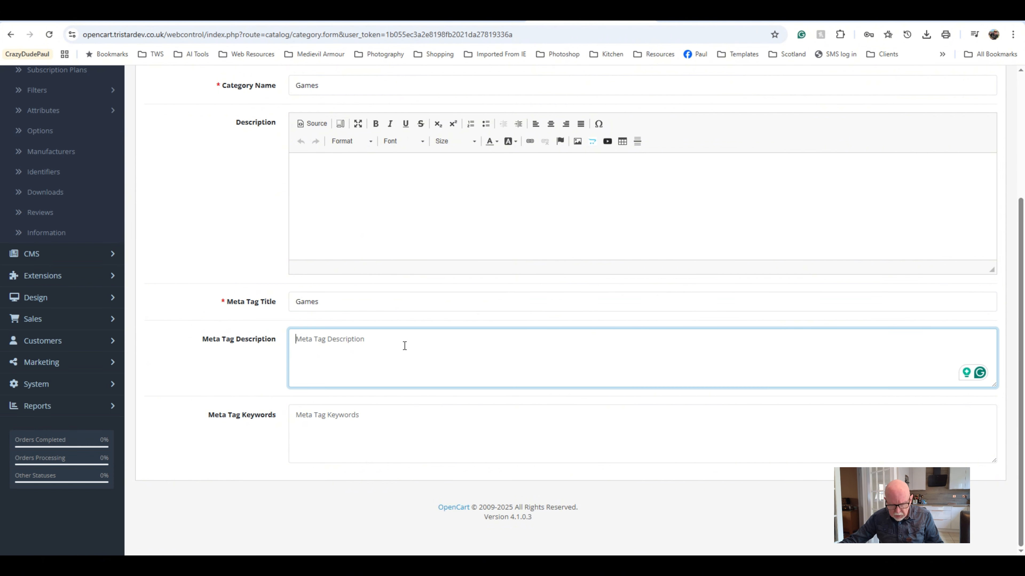
{"action": "key", "text": "ctrl+v"}
Step: Write the category description as two paragraphs, "Games" and "Content here"
{"action": "scroll", "coordinate": [404, 346], "scroll_direction": "up", "scroll_amount": 2}
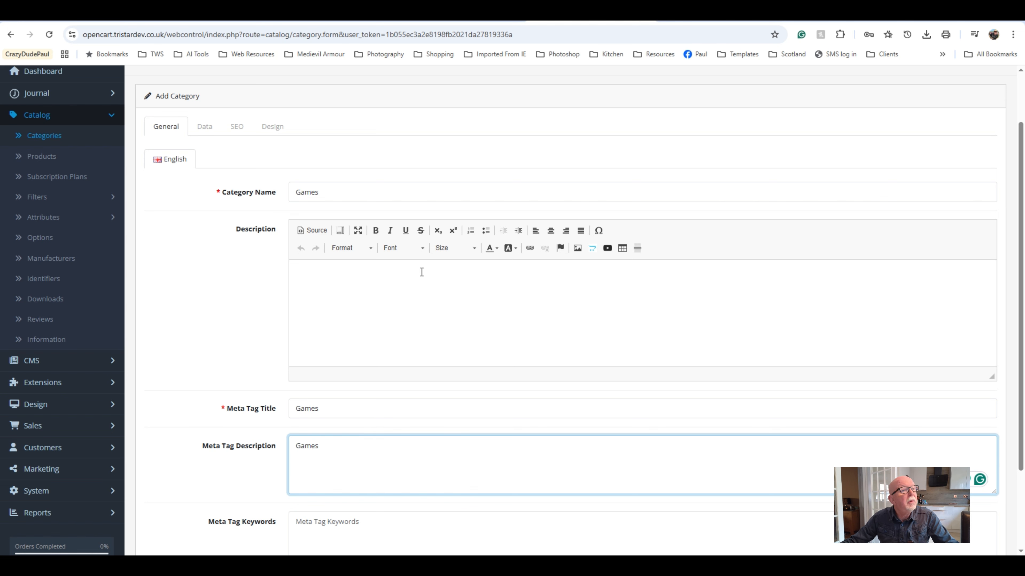
{"action": "left_click", "coordinate": [434, 277]}
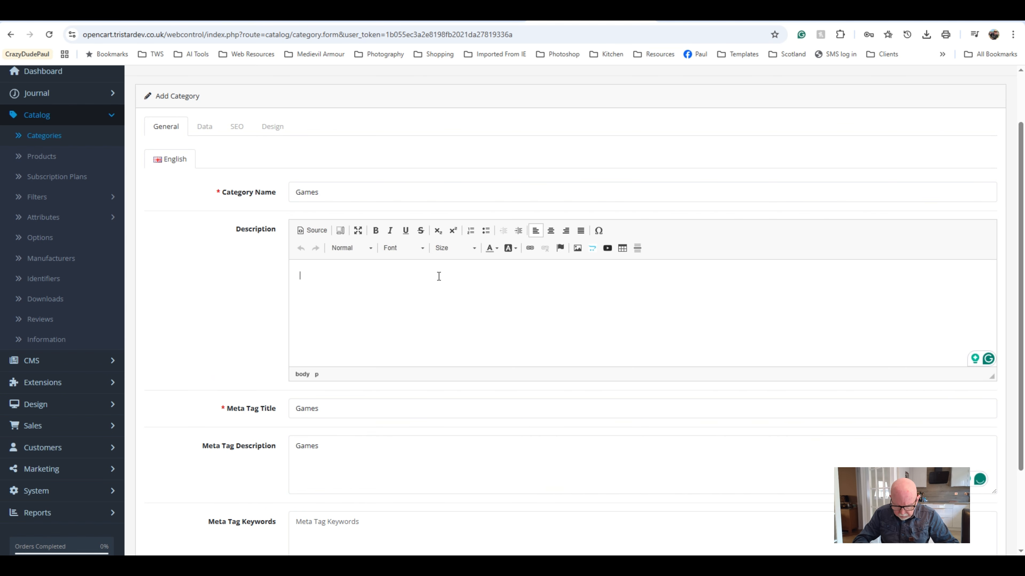
{"action": "key", "text": "ctrl+v"}
{"action": "key", "text": "Return"}
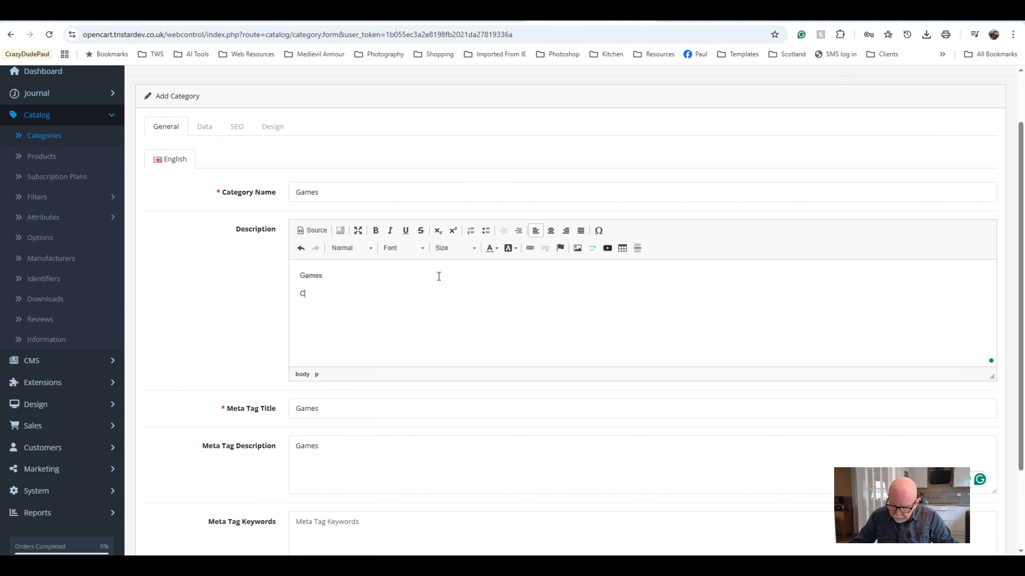
{"action": "type", "text": "Content here"}
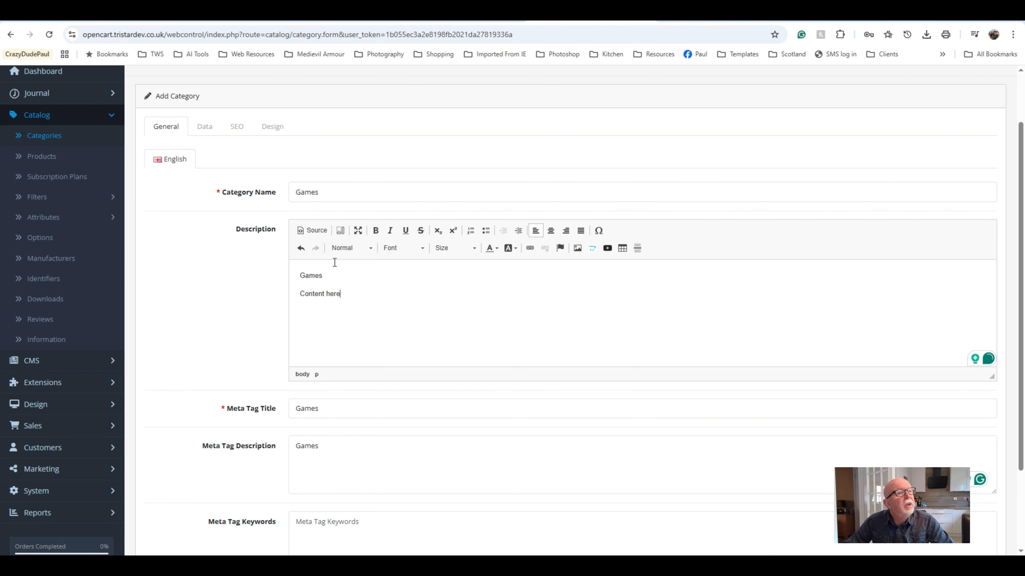
Step: Format the "Games" line of the category description as Heading 2
{"action": "left_click_drag", "start_coordinate": [356, 277], "coordinate": [299, 277]}
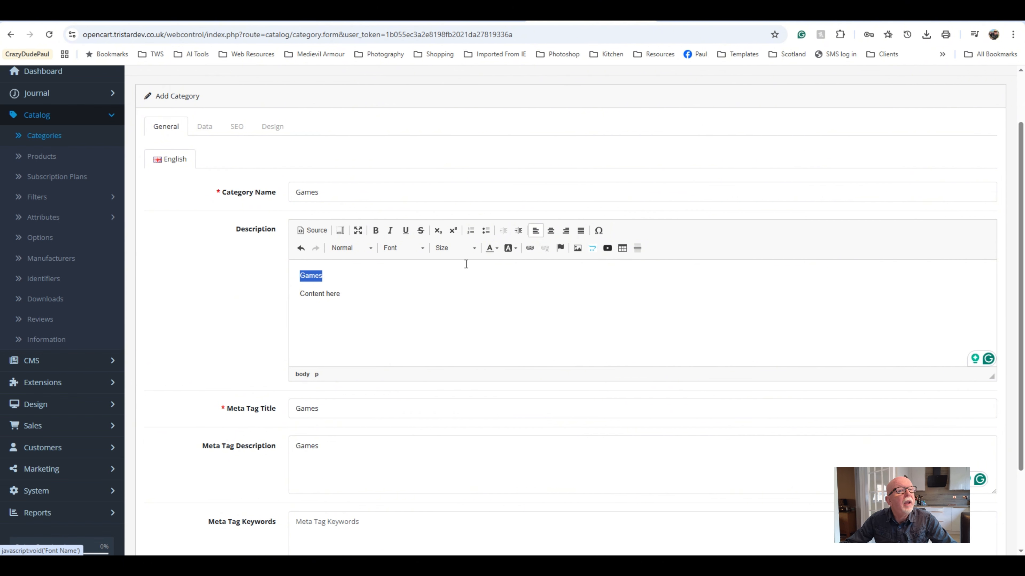
{"action": "left_click", "coordinate": [348, 248]}
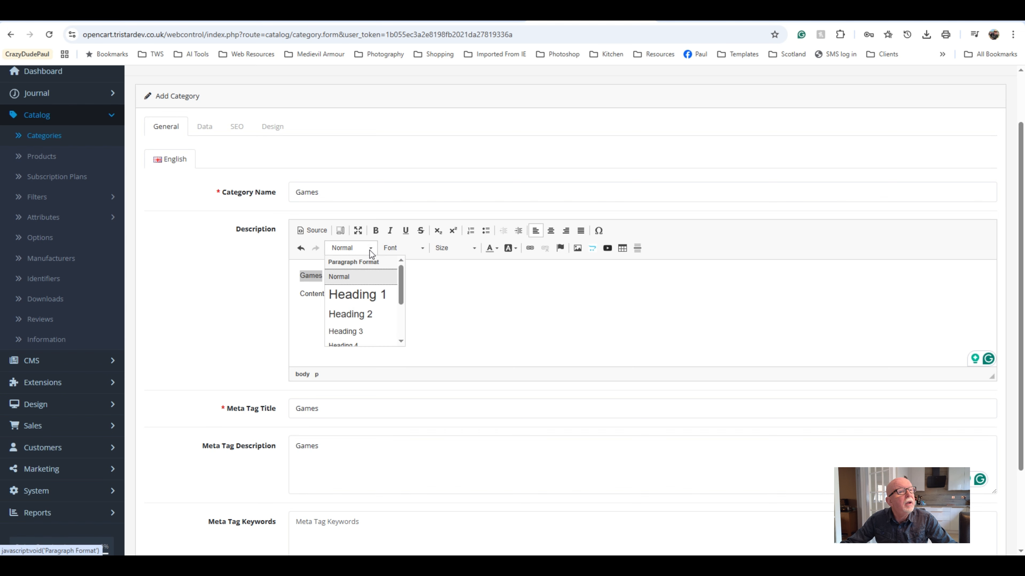
{"action": "left_click", "coordinate": [361, 314]}
{"action": "left_click", "coordinate": [365, 298]}
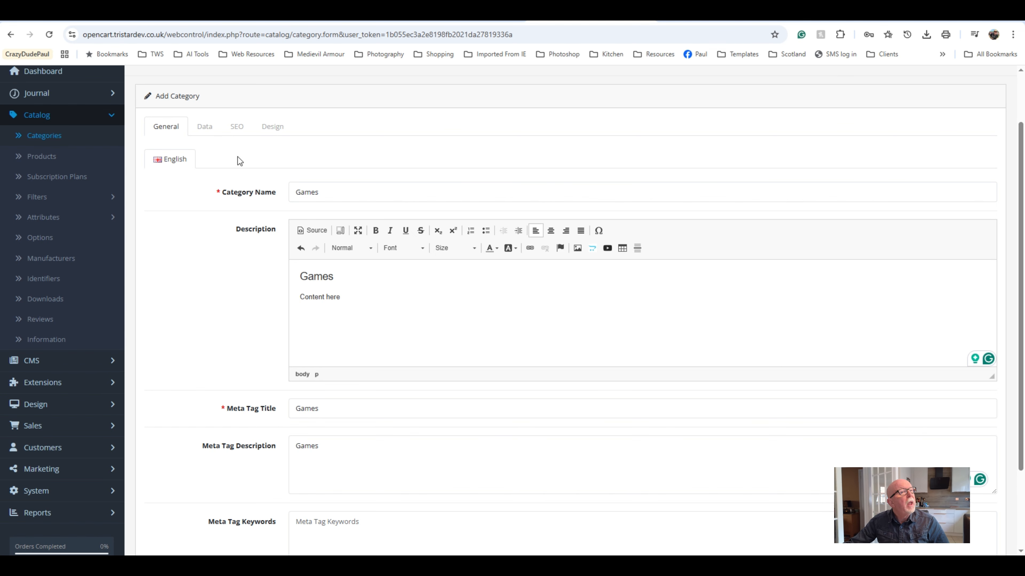
Step: Examine the parent categories offered in the new category's data settings without choosing one
{"action": "left_click", "coordinate": [204, 127]}
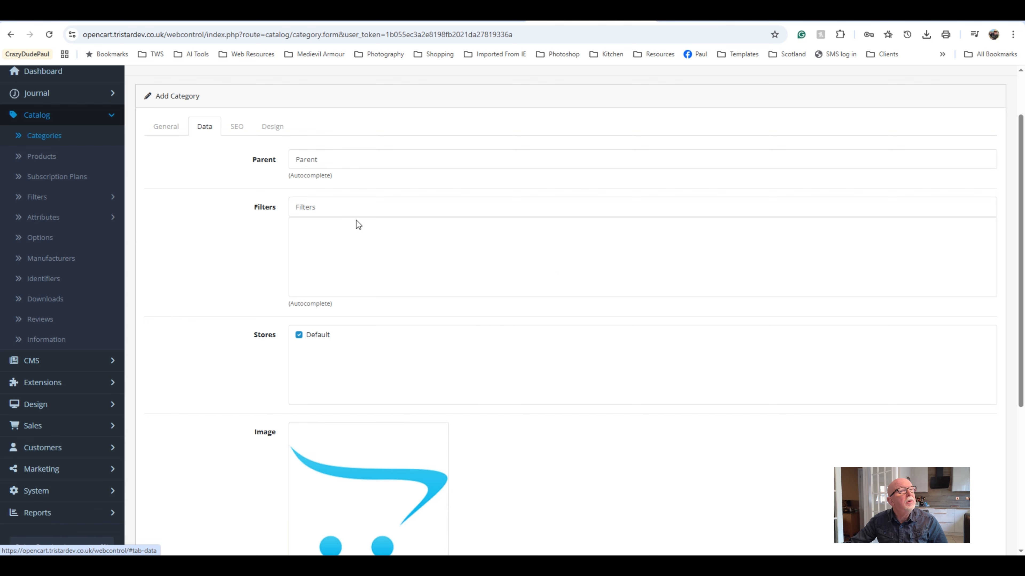
{"action": "left_click", "coordinate": [359, 165]}
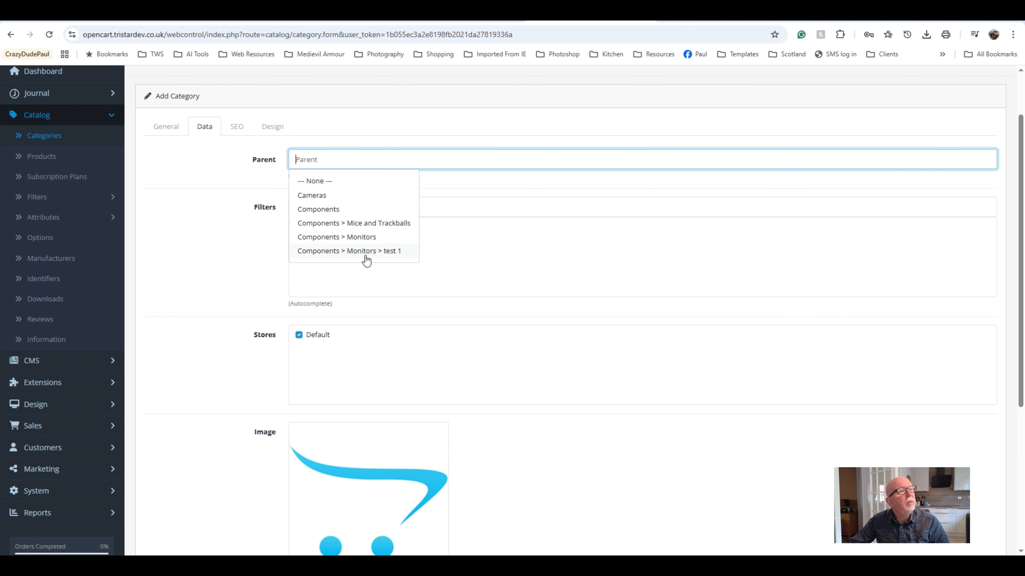
{"action": "left_click", "coordinate": [376, 123]}
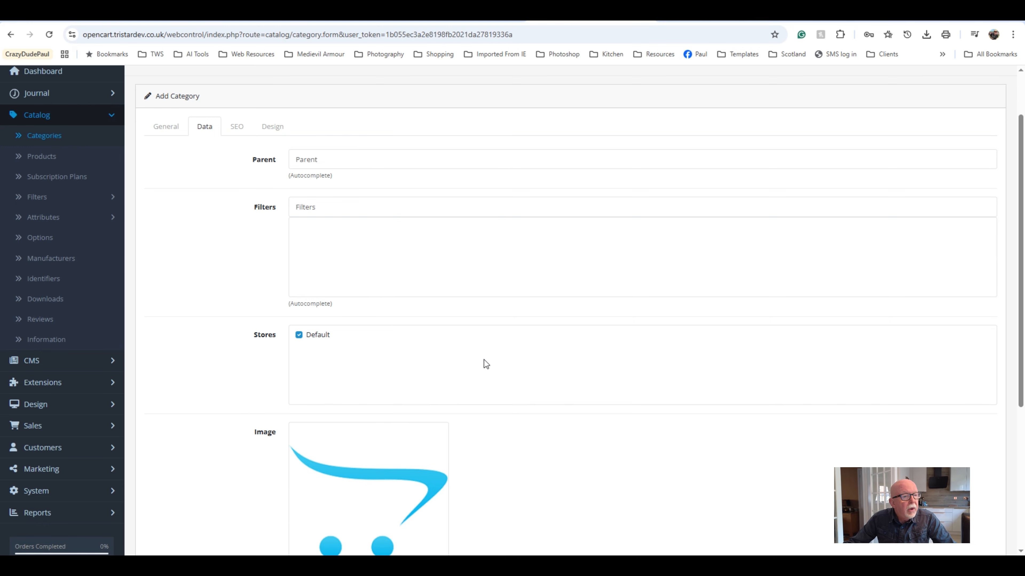
{"action": "scroll", "coordinate": [484, 360], "scroll_direction": "down", "scroll_amount": 5}
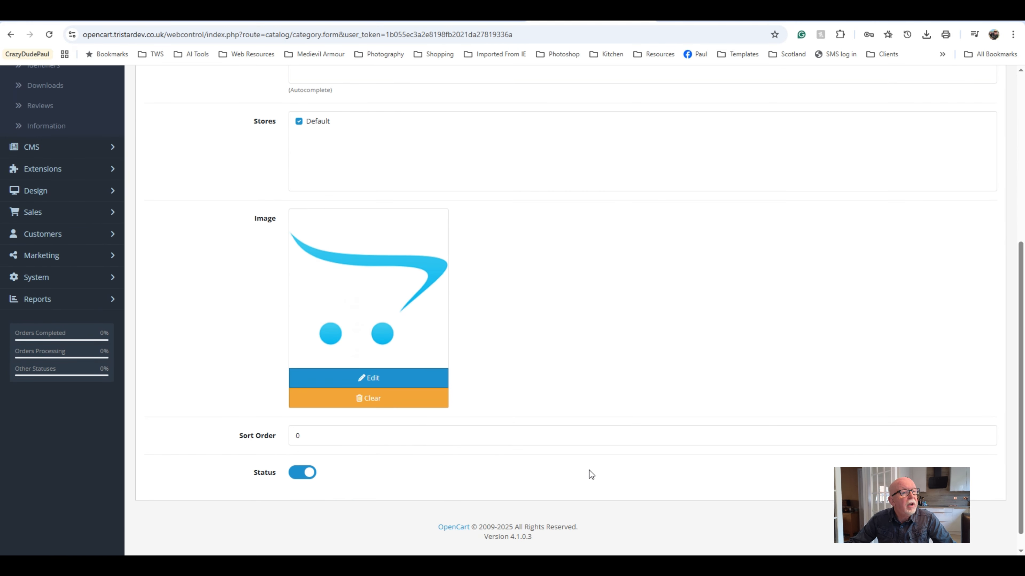
{"action": "left_click", "coordinate": [400, 381]}
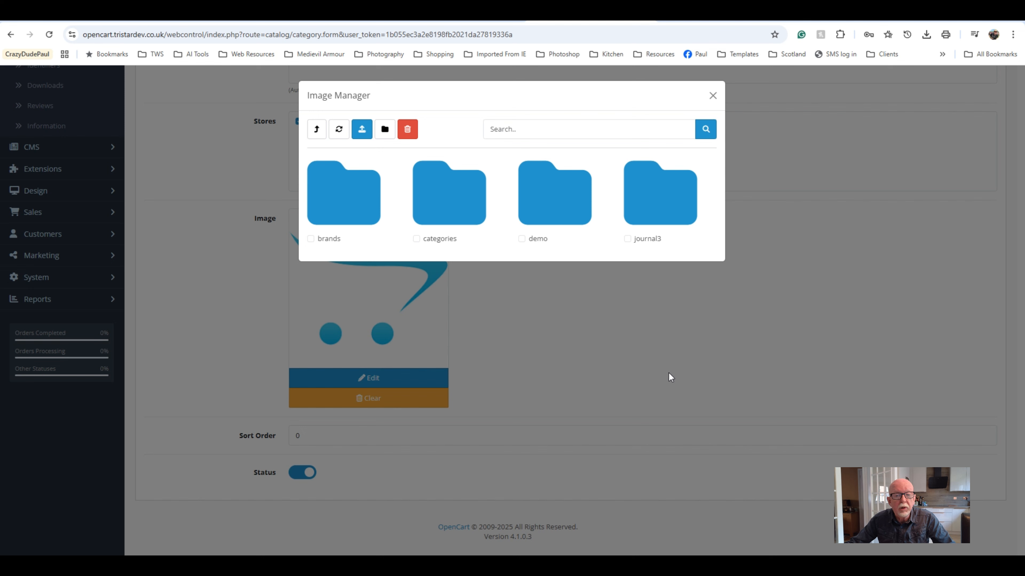
{"action": "left_click", "coordinate": [436, 204]}
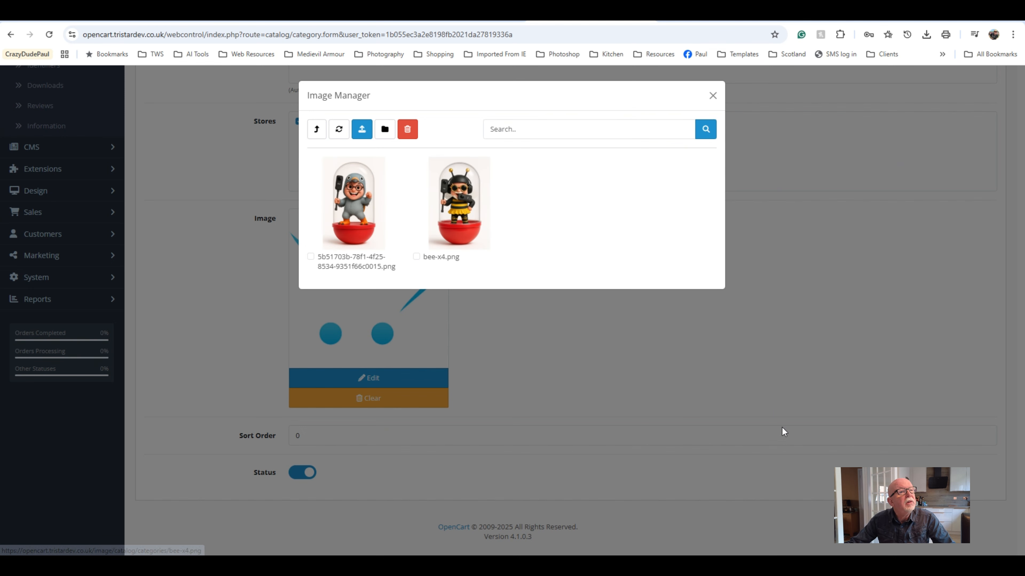
{"action": "left_click", "coordinate": [365, 241]}
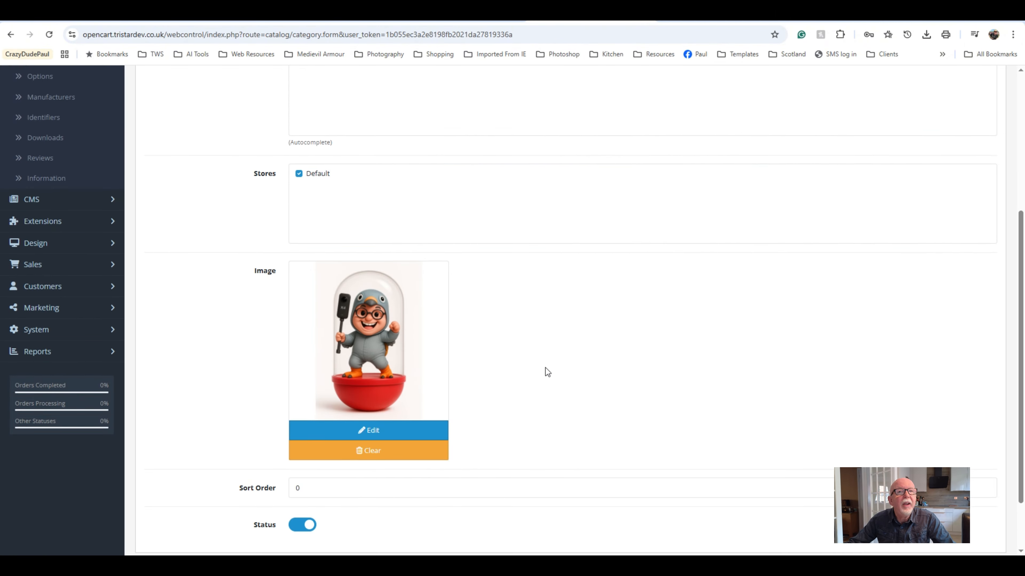
{"action": "scroll", "coordinate": [545, 370], "scroll_direction": "up", "scroll_amount": 5}
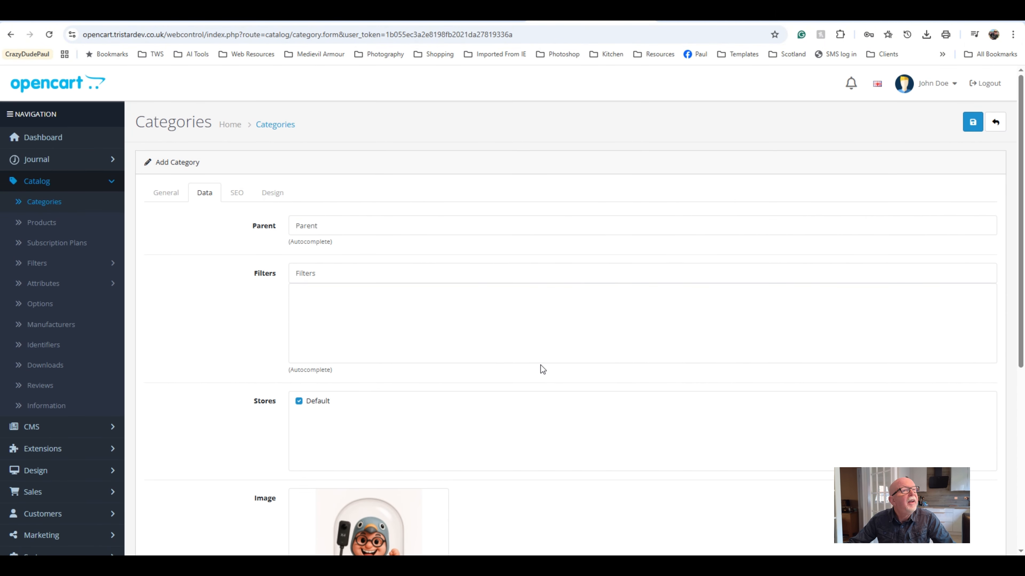
{"action": "left_click", "coordinate": [972, 123]}
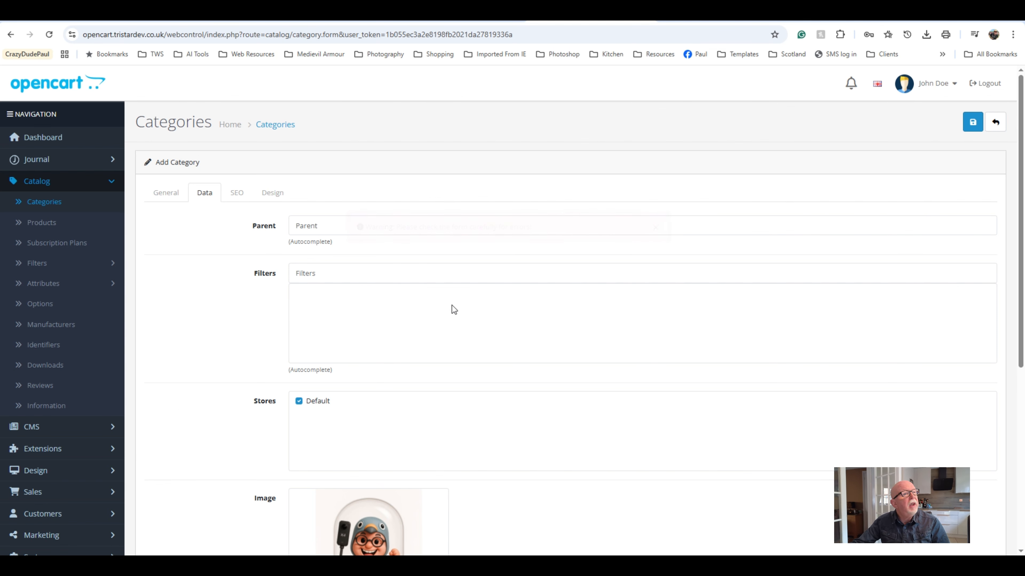
Step: Enter "games-console /&" as the category's SEO keyword for the default store
{"action": "left_click", "coordinate": [238, 192]}
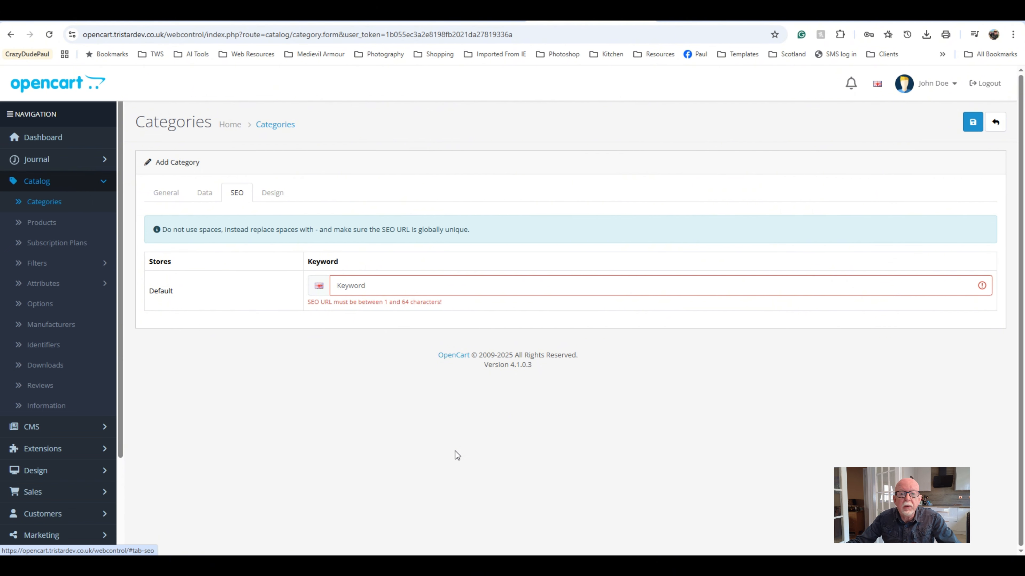
{"action": "left_click", "coordinate": [366, 287]}
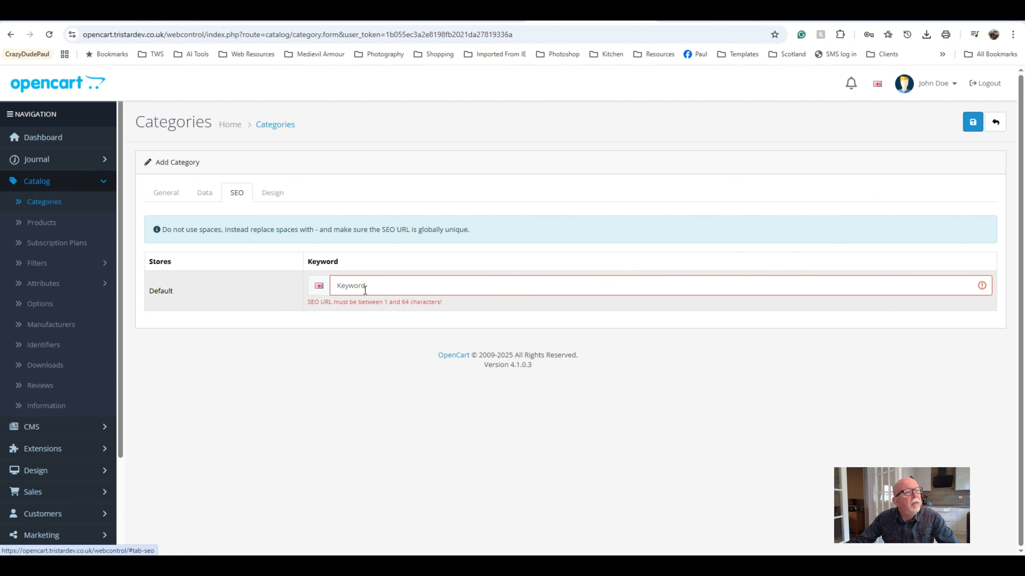
{"action": "type", "text": "games-"}
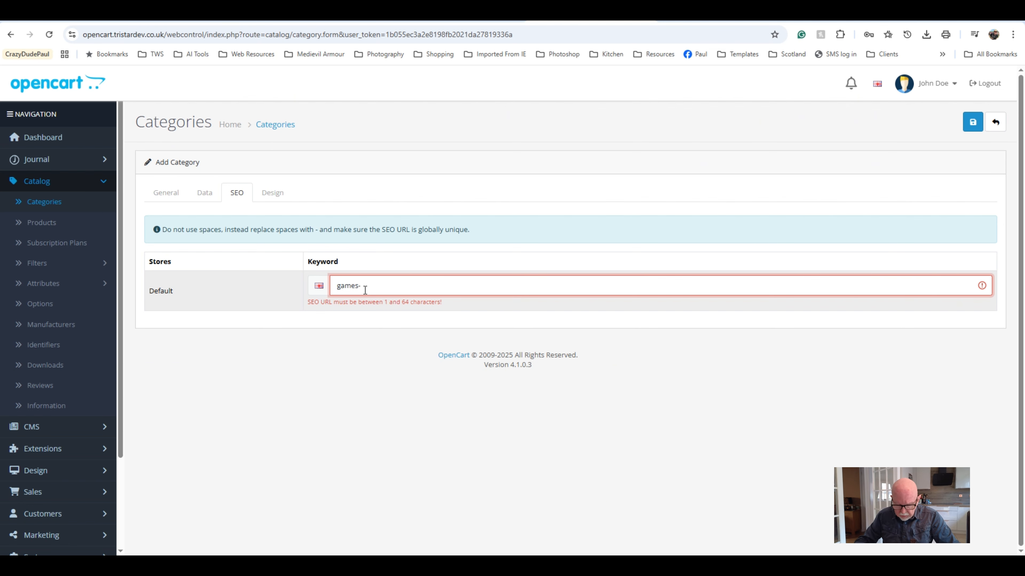
{"action": "type", "text": "console"}
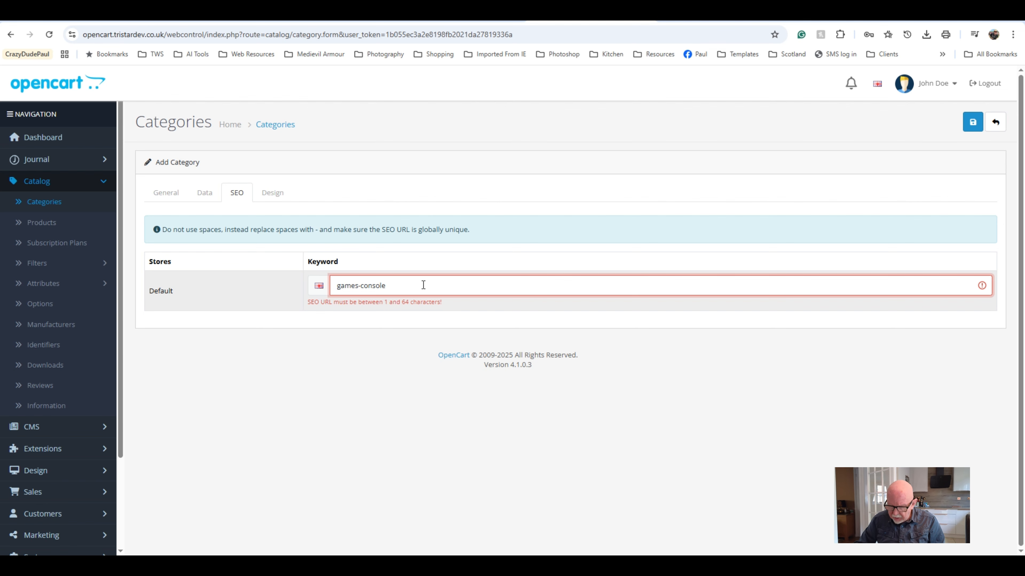
{"action": "type", "text": "/"}
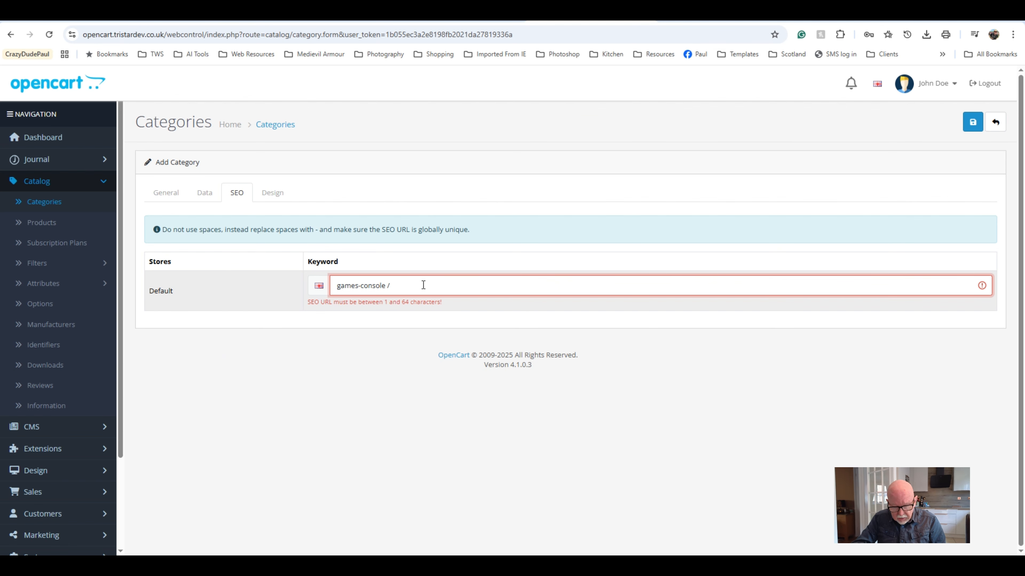
{"action": "type", "text": "&"}
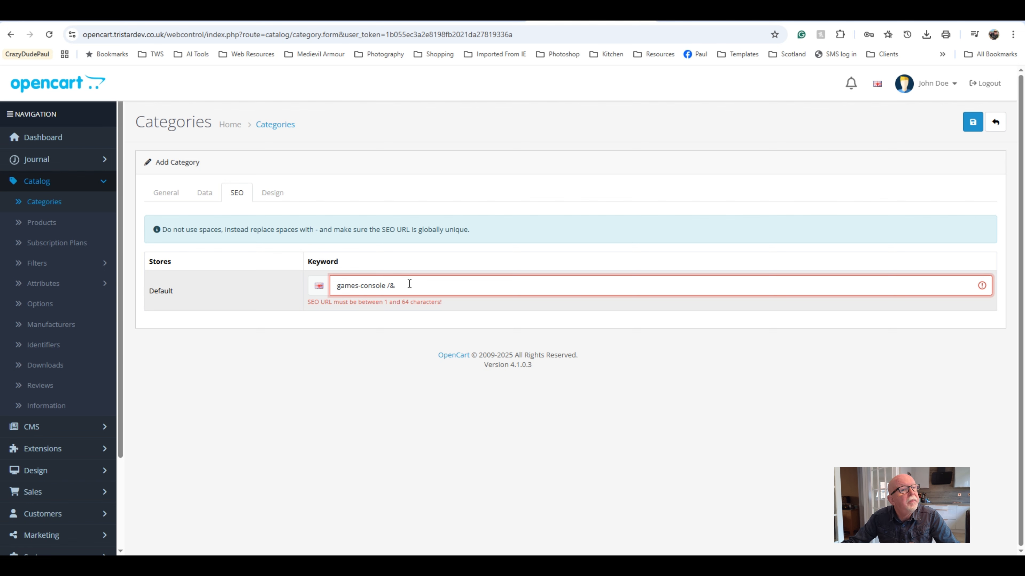
Step: Shorten the default store's SEO keyword to "games" and save the category
{"action": "left_click_drag", "start_coordinate": [395, 286], "coordinate": [357, 284]}
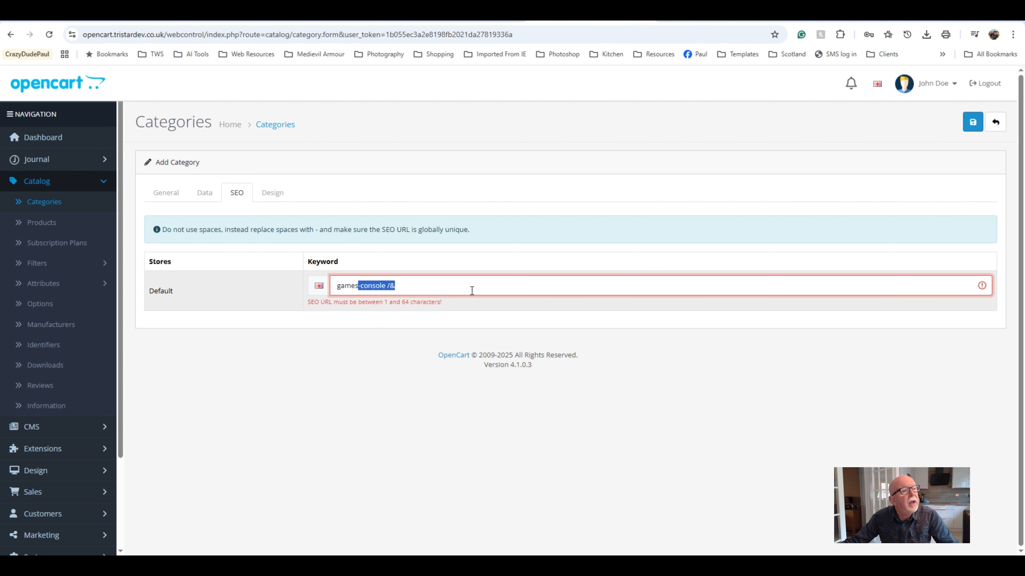
{"action": "key", "text": "BackSpace"}
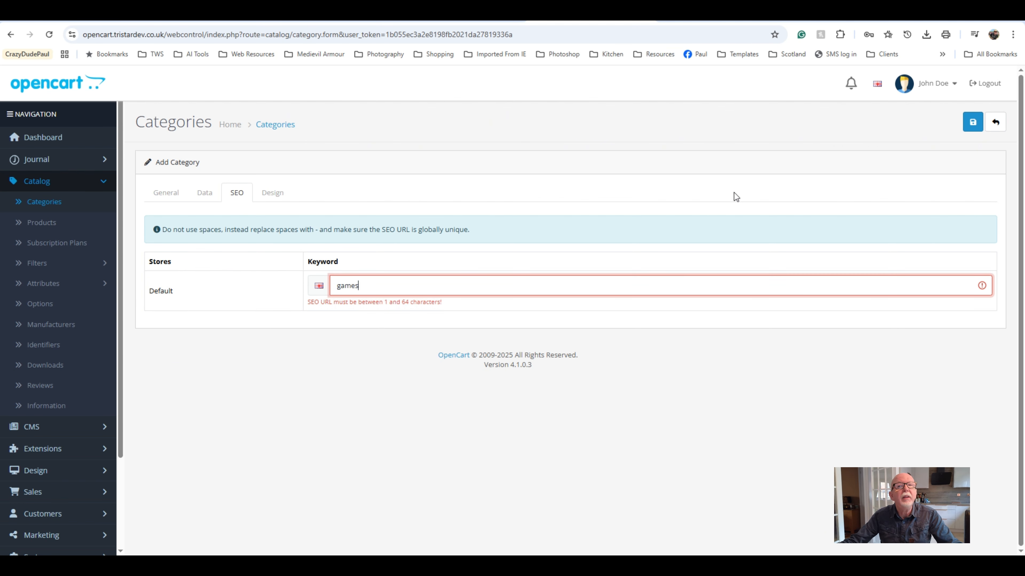
{"action": "left_click", "coordinate": [973, 122]}
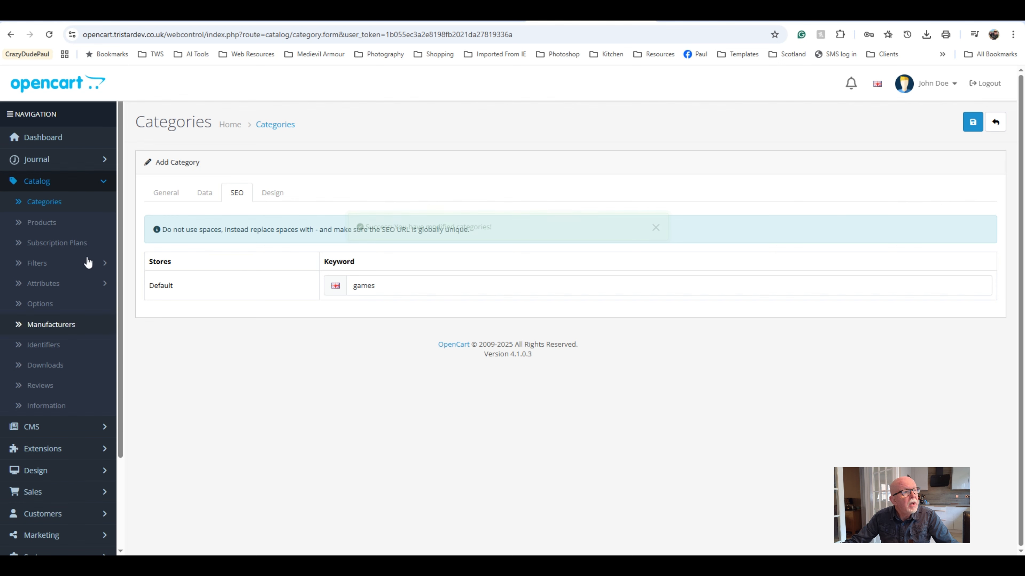
Step: Start a new category from the category list and name it "Playstation Games"
{"action": "left_click", "coordinate": [93, 204]}
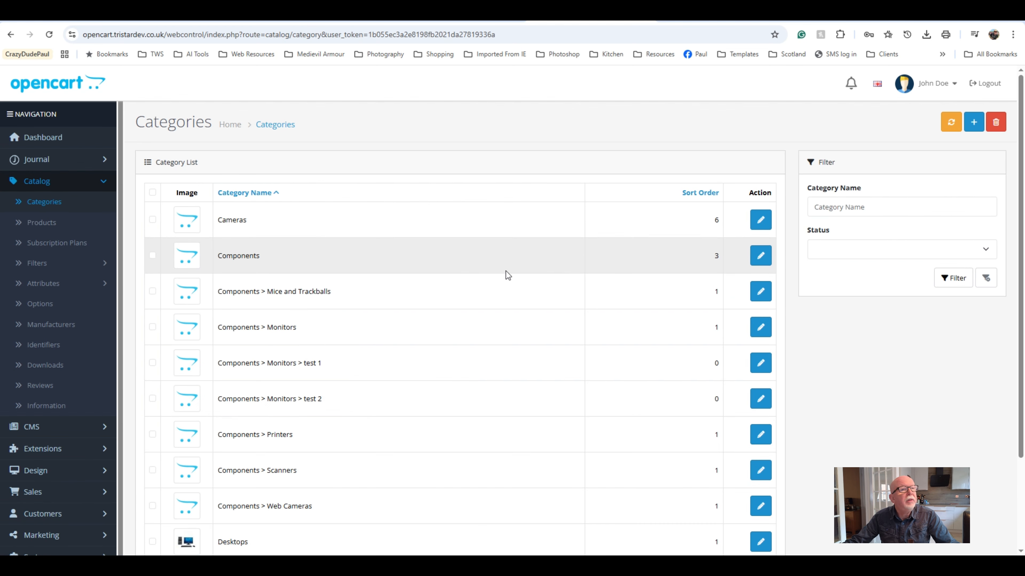
{"action": "left_click", "coordinate": [974, 122]}
{"action": "left_click", "coordinate": [392, 252]}
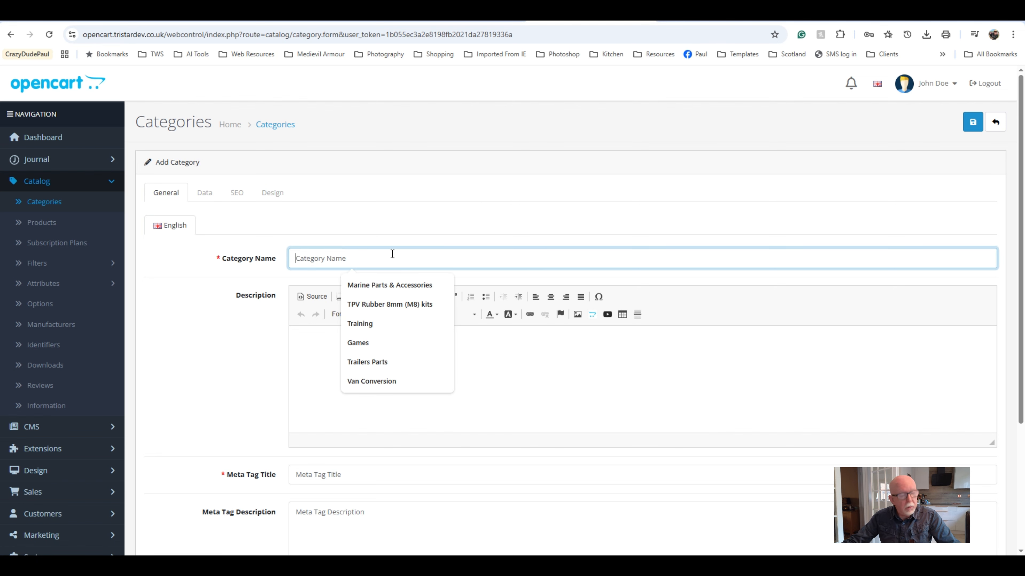
{"action": "type", "text": "Play"}
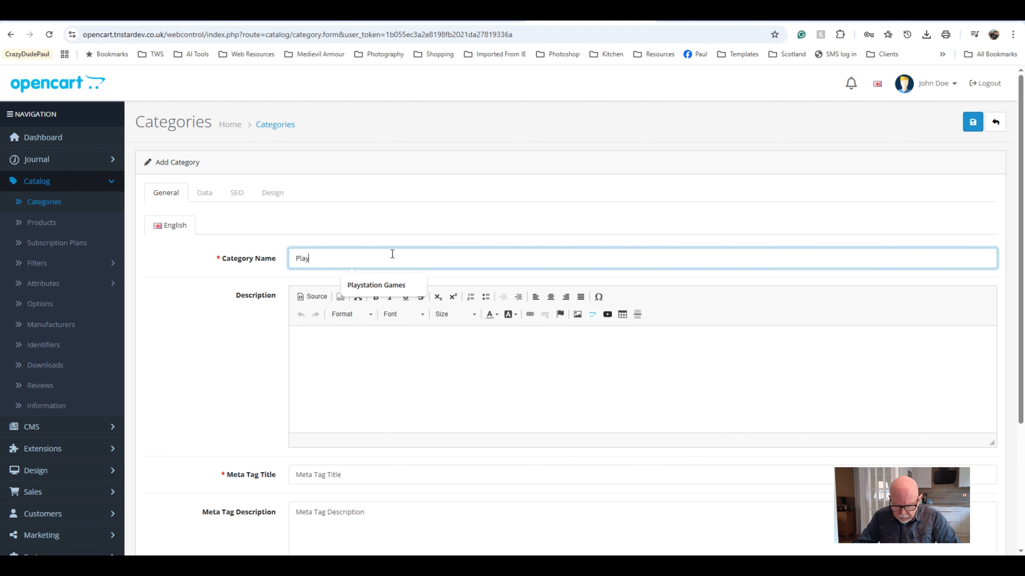
{"action": "type", "text": "station Games"}
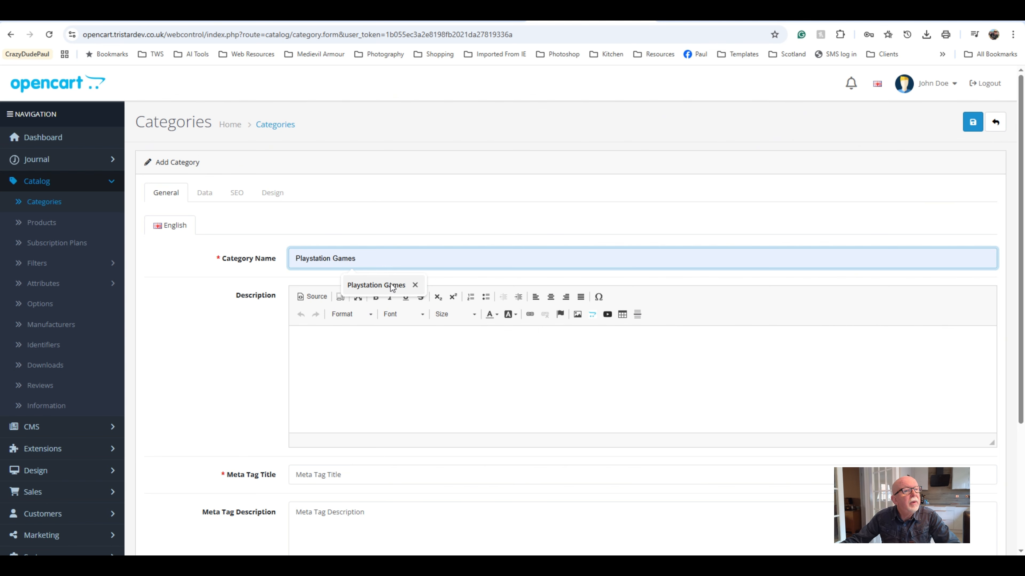
{"action": "left_click", "coordinate": [390, 284]}
{"action": "left_click_drag", "start_coordinate": [369, 255], "coordinate": [272, 255]}
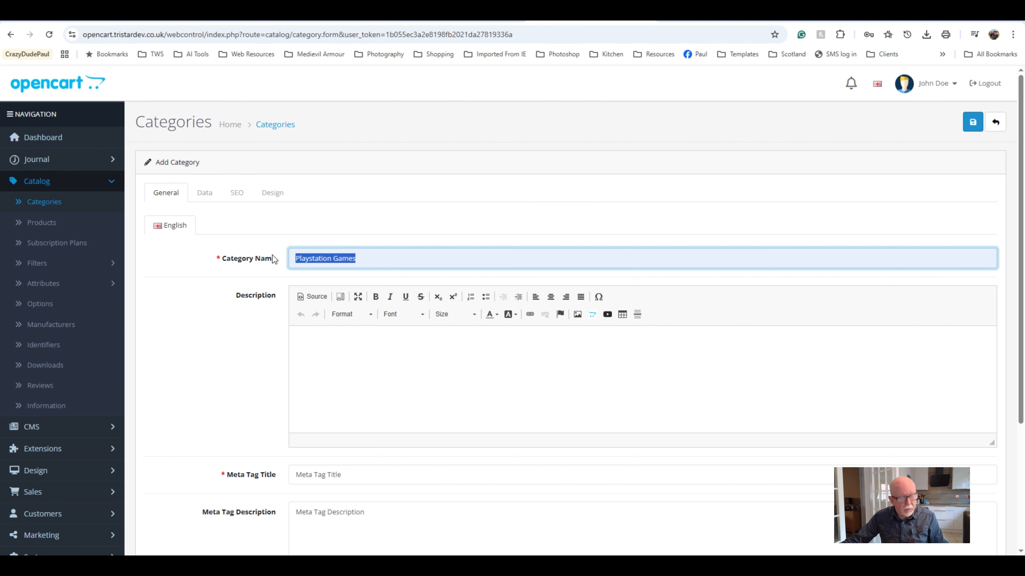
{"action": "type", "text": "c"}
{"action": "left_click", "coordinate": [493, 352]}
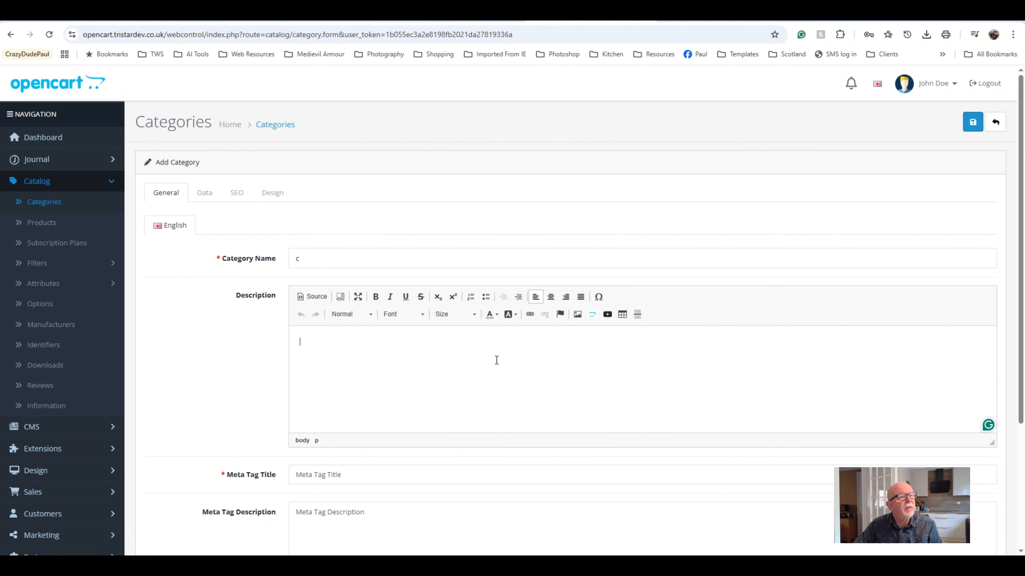
{"action": "type", "text": "Consol"}
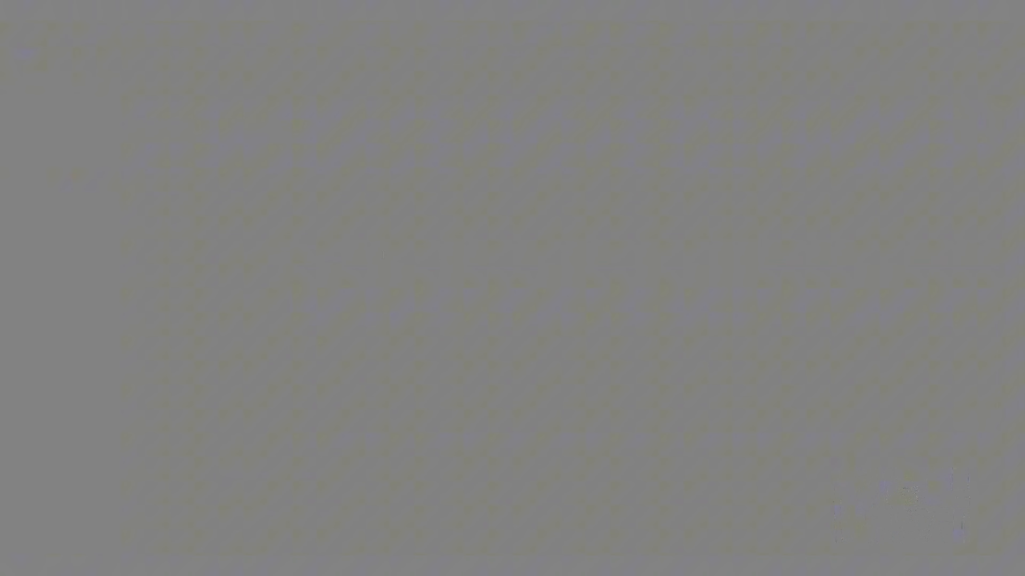
Step: Copy the category name "Playstation Games" into the description and the meta tag title
{"action": "left_click_drag", "start_coordinate": [393, 252], "coordinate": [268, 257]}
{"action": "key", "text": "ctrl+c"}
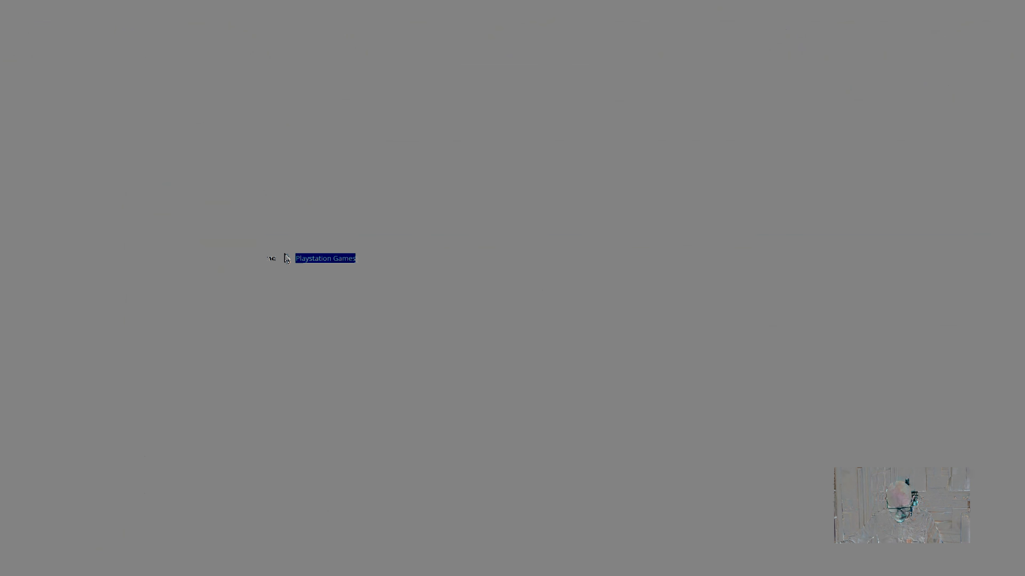
{"action": "left_click", "coordinate": [326, 351]}
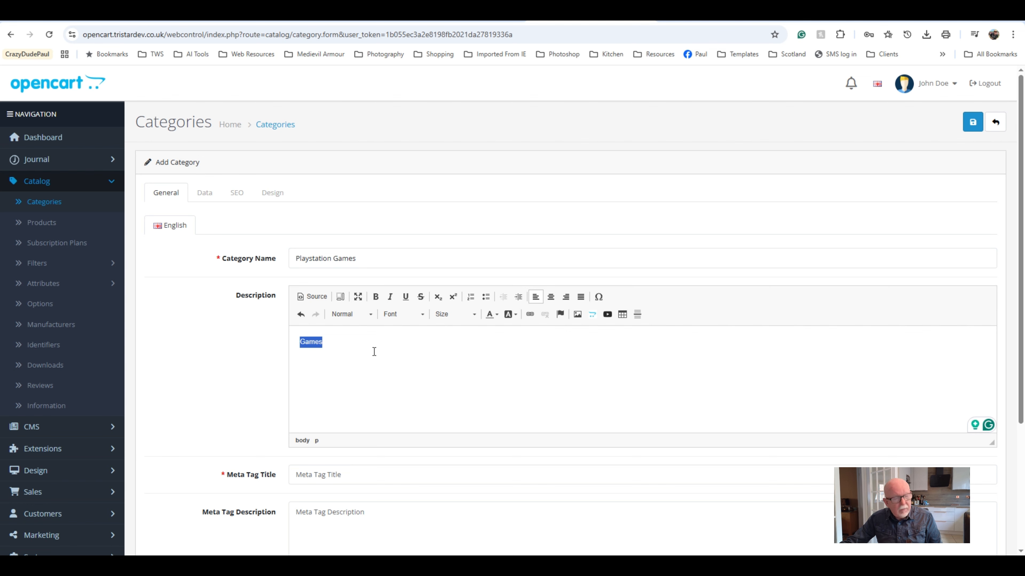
{"action": "key", "text": "ctrl+v"}
{"action": "left_click", "coordinate": [333, 475]}
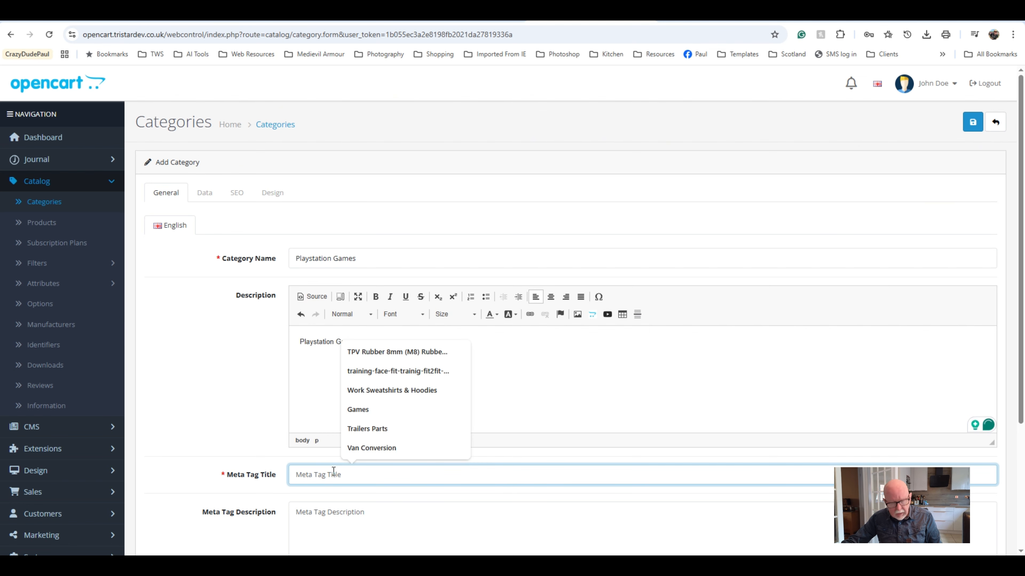
{"action": "key", "text": "ctrl+v"}
Step: Search the parent categories for "games" and set Games as the new category's parent
{"action": "left_click", "coordinate": [205, 193]}
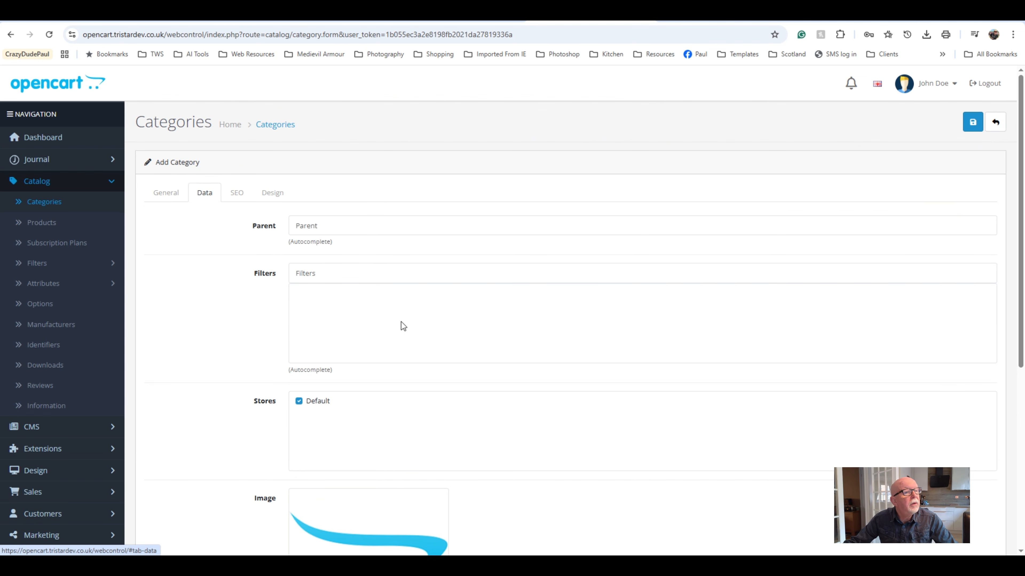
{"action": "left_click", "coordinate": [338, 224]}
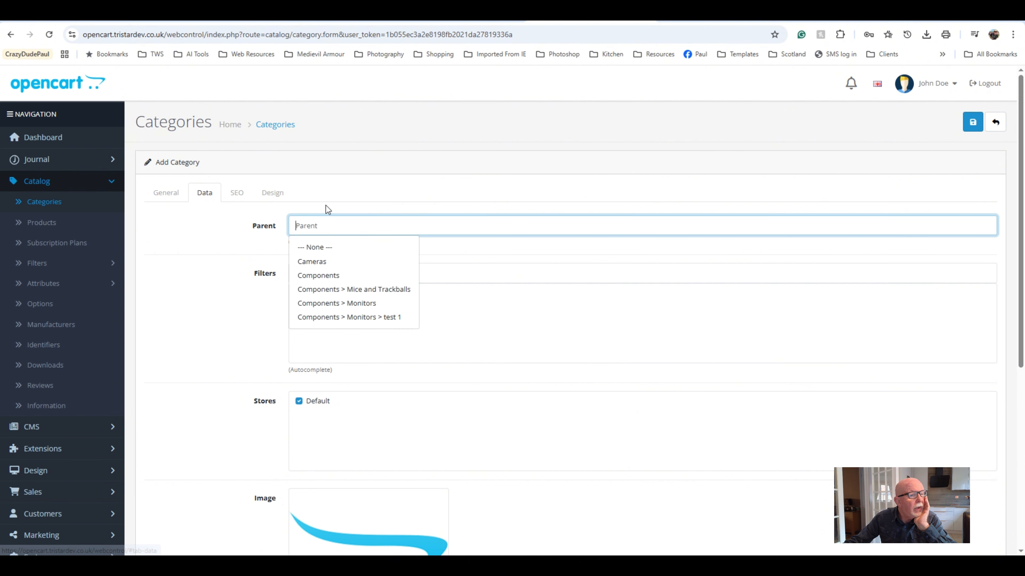
{"action": "type", "text": "games"}
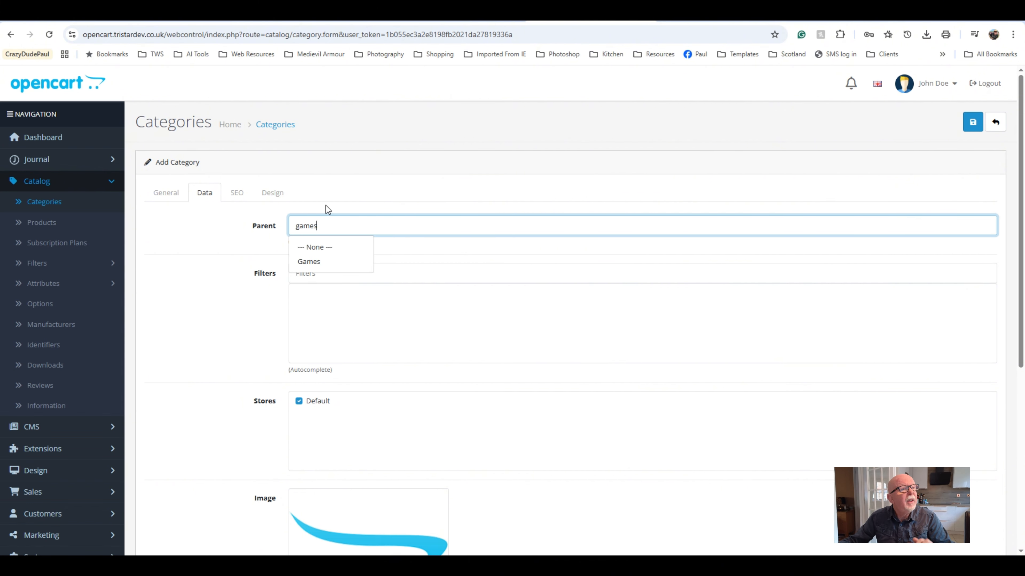
{"action": "left_click", "coordinate": [343, 262]}
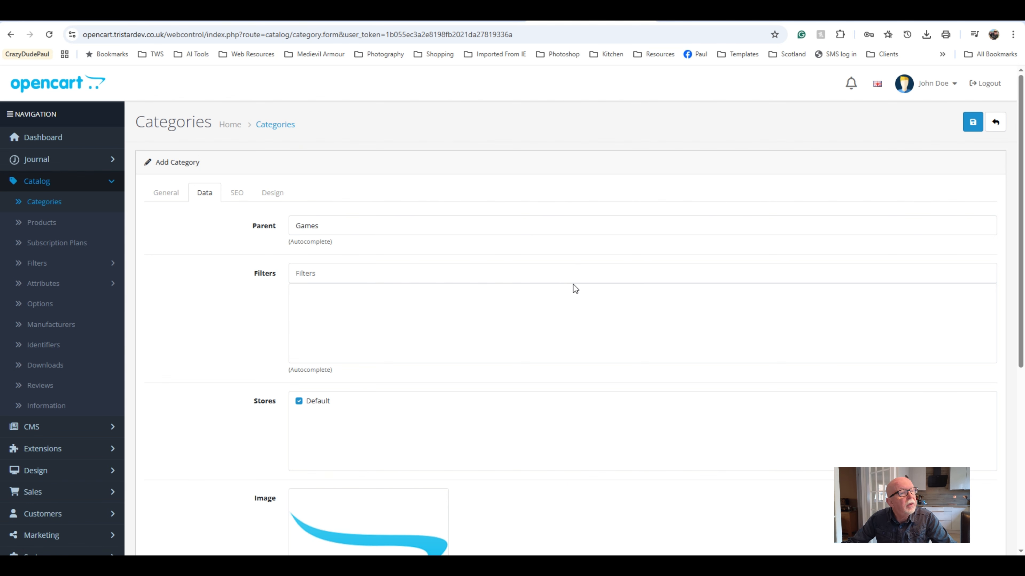
Step: Set the category image to bee-x4.png from the image manager
{"action": "scroll", "coordinate": [573, 285], "scroll_direction": "down", "scroll_amount": 7}
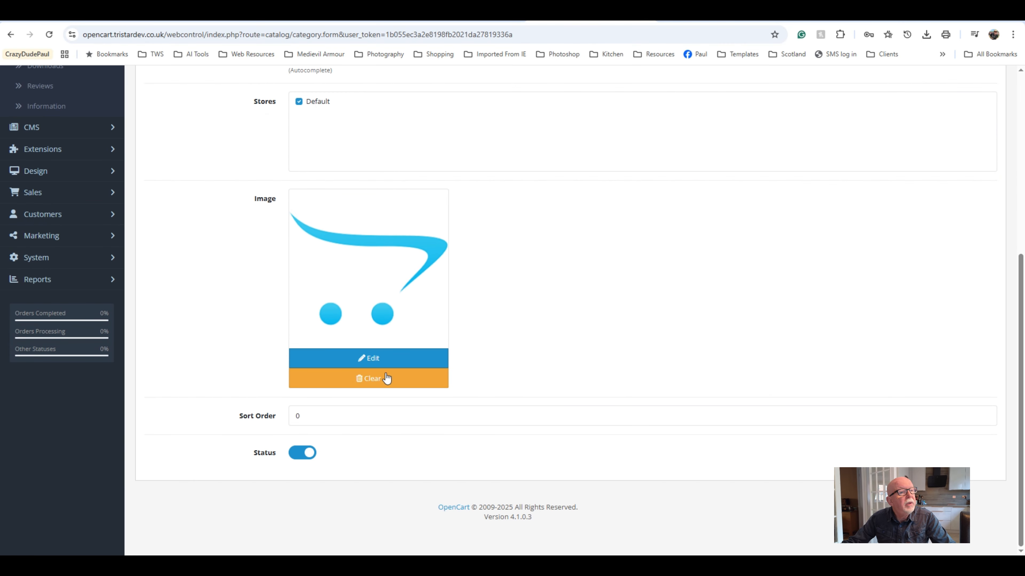
{"action": "left_click", "coordinate": [391, 358]}
{"action": "left_click", "coordinate": [463, 216]}
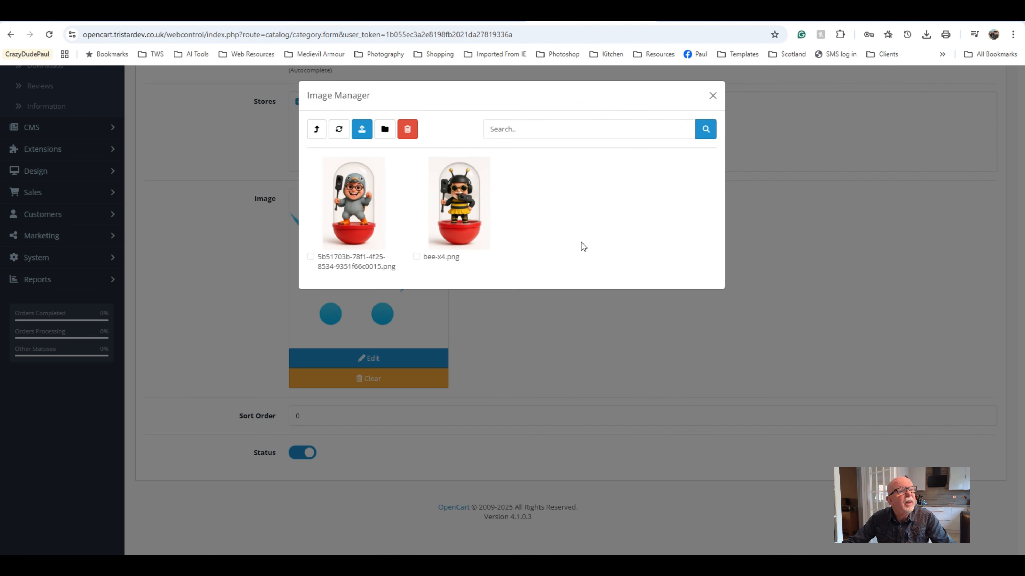
{"action": "left_click", "coordinate": [464, 206]}
Step: Enter "playstation-games" in lower case with a hyphen as the default store's SEO keyword and save the category
{"action": "scroll", "coordinate": [610, 312], "scroll_direction": "up", "scroll_amount": 7}
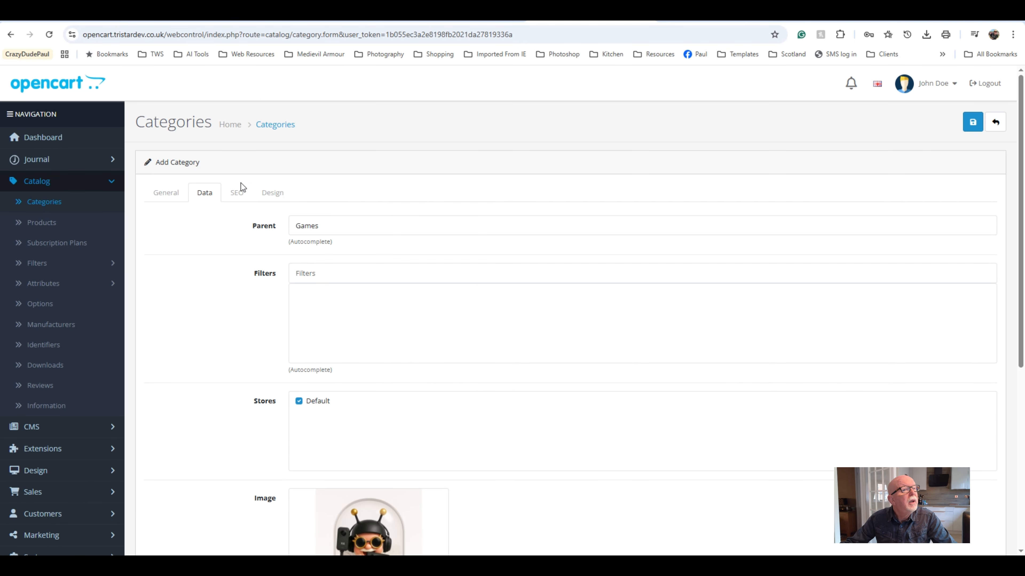
{"action": "left_click", "coordinate": [238, 192]}
{"action": "left_click", "coordinate": [375, 285]}
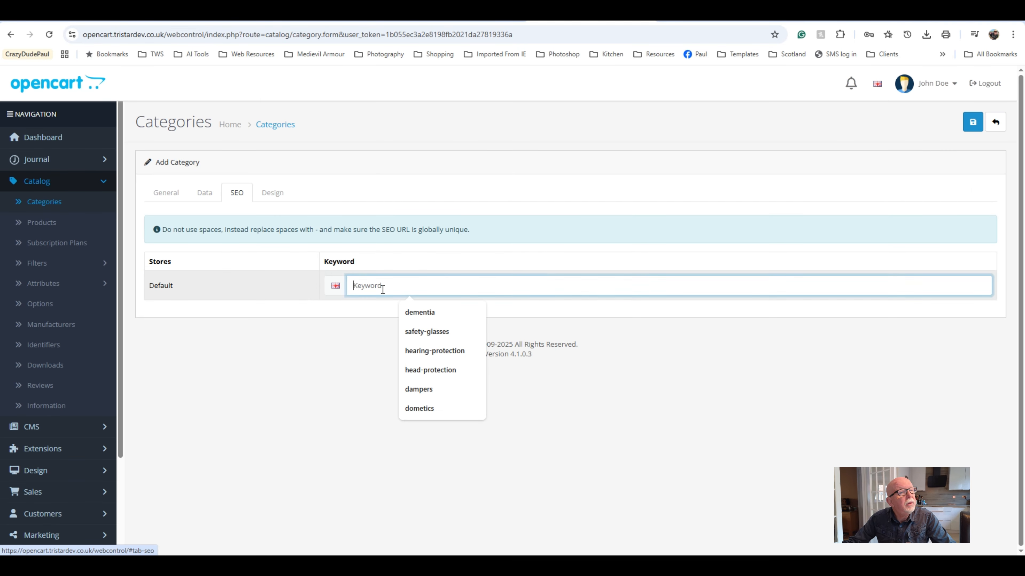
{"action": "key", "text": "ctrl+v"}
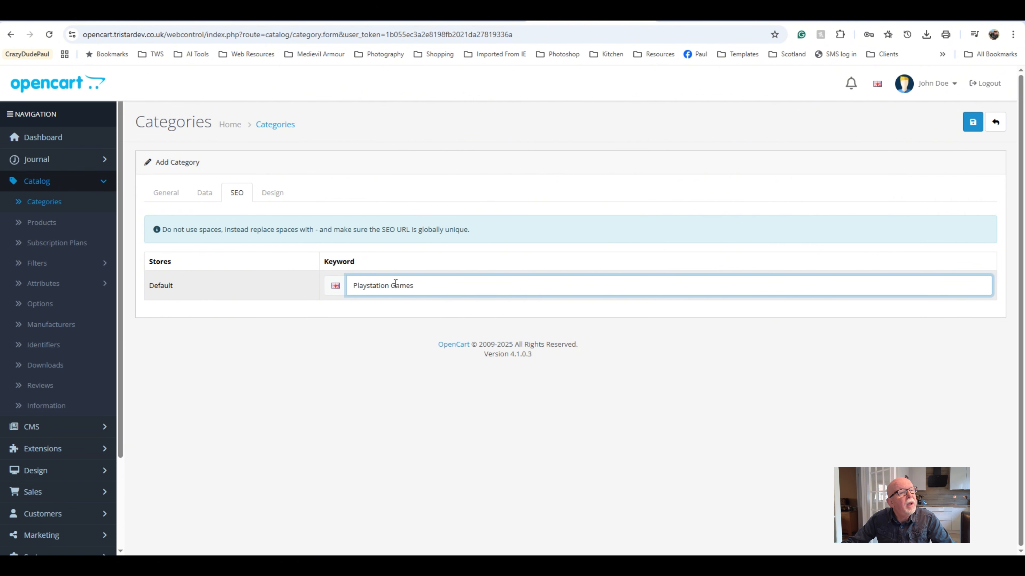
{"action": "left_click", "coordinate": [395, 284]}
{"action": "key", "text": "BackSpace"}
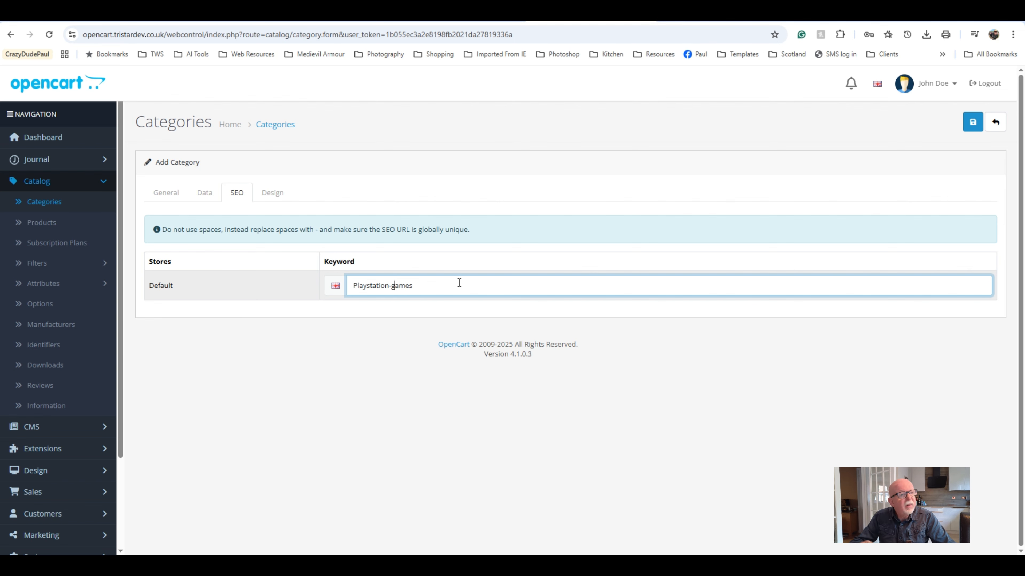
{"action": "left_click", "coordinate": [355, 285]}
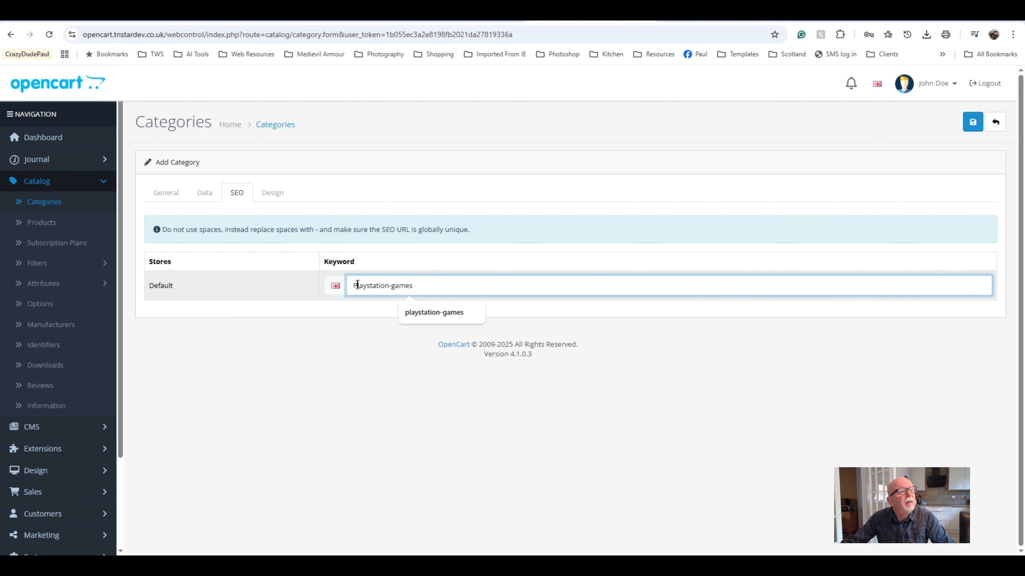
{"action": "key", "text": "Delete"}
{"action": "type", "text": "p"}
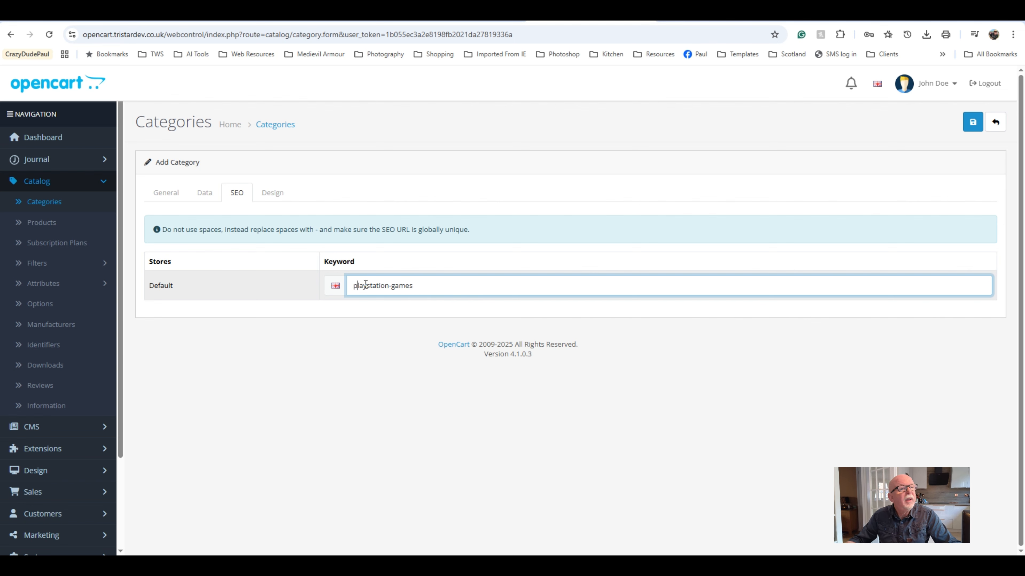
{"action": "left_click", "coordinate": [973, 122]}
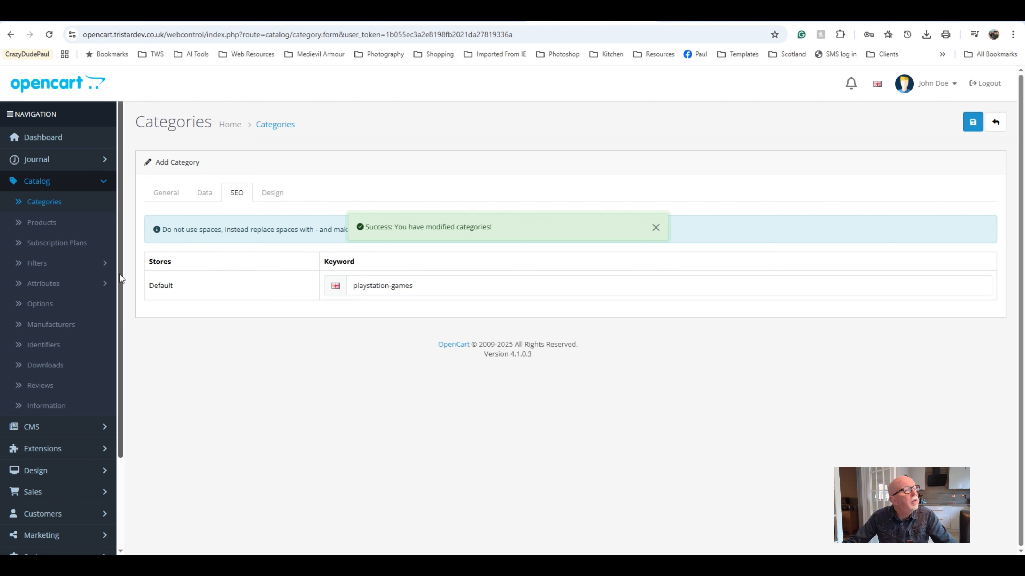
Step: Review the Games and Games > Playstation Games entries on page 2 of the category list
{"action": "left_click", "coordinate": [81, 206]}
{"action": "scroll", "coordinate": [435, 243], "scroll_direction": "down", "scroll_amount": 3}
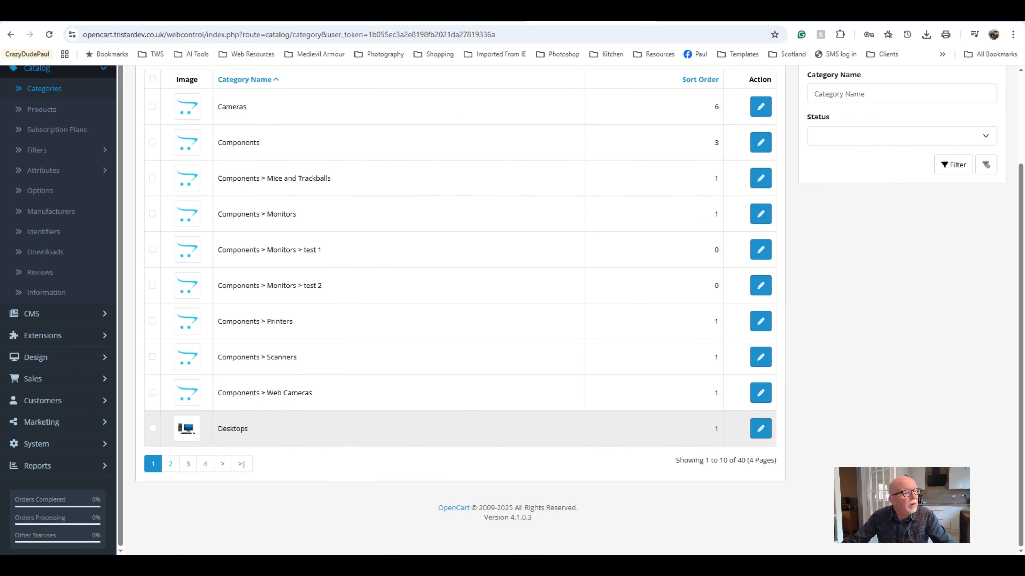
{"action": "left_click", "coordinate": [170, 463]}
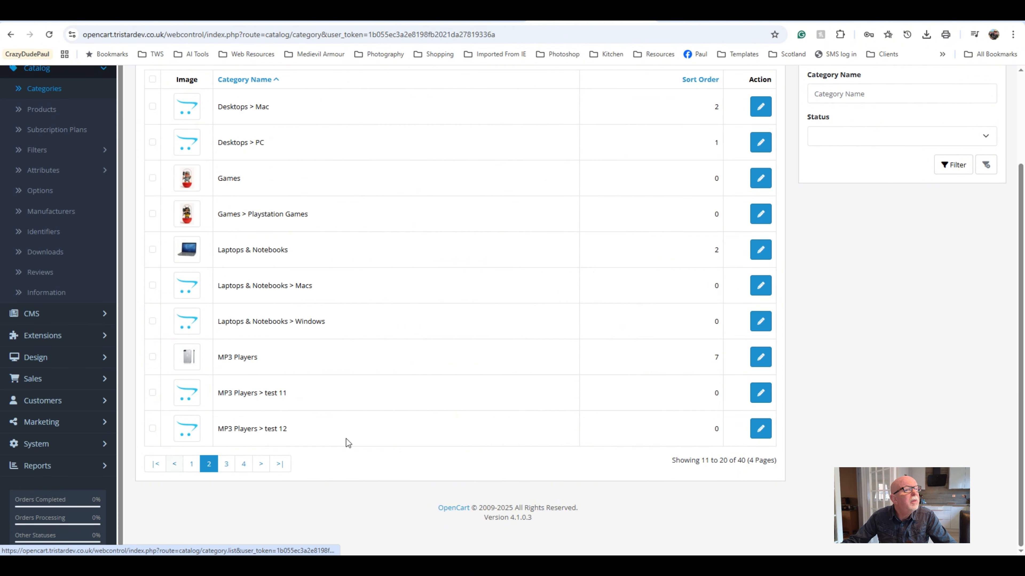
{"action": "scroll", "coordinate": [347, 442], "scroll_direction": "up", "scroll_amount": 3}
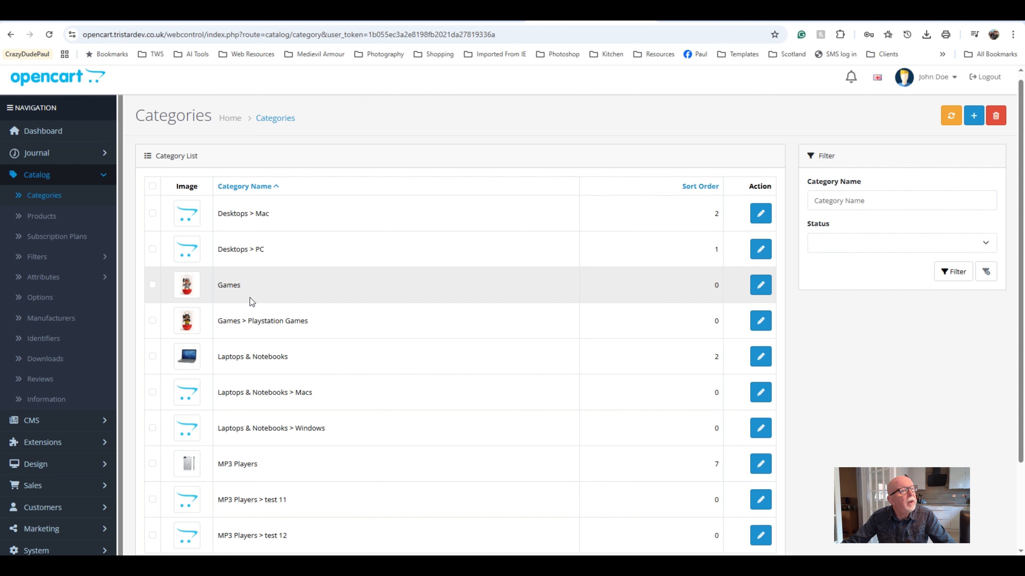
{"action": "left_click_drag", "start_coordinate": [241, 322], "coordinate": [270, 331]}
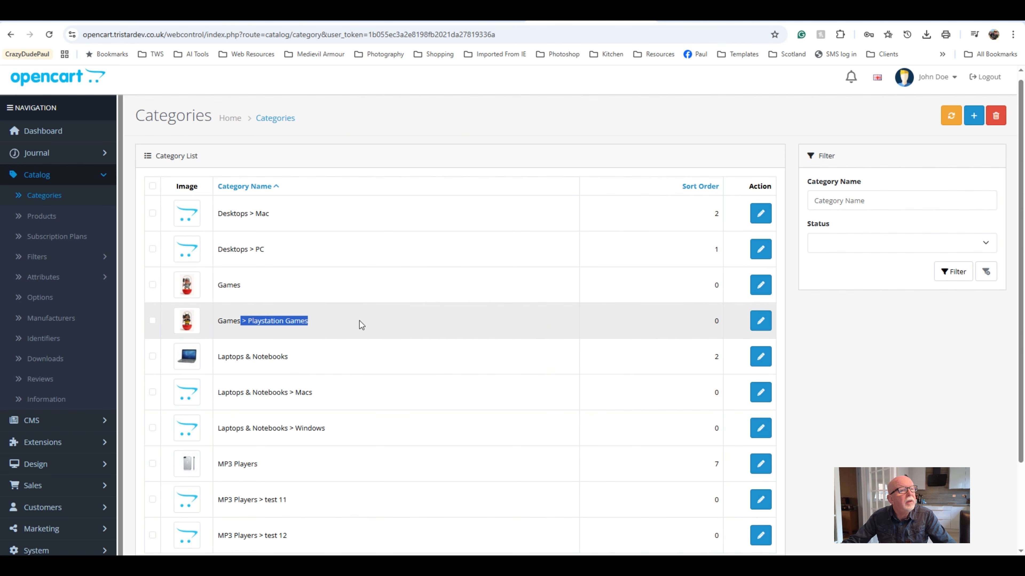